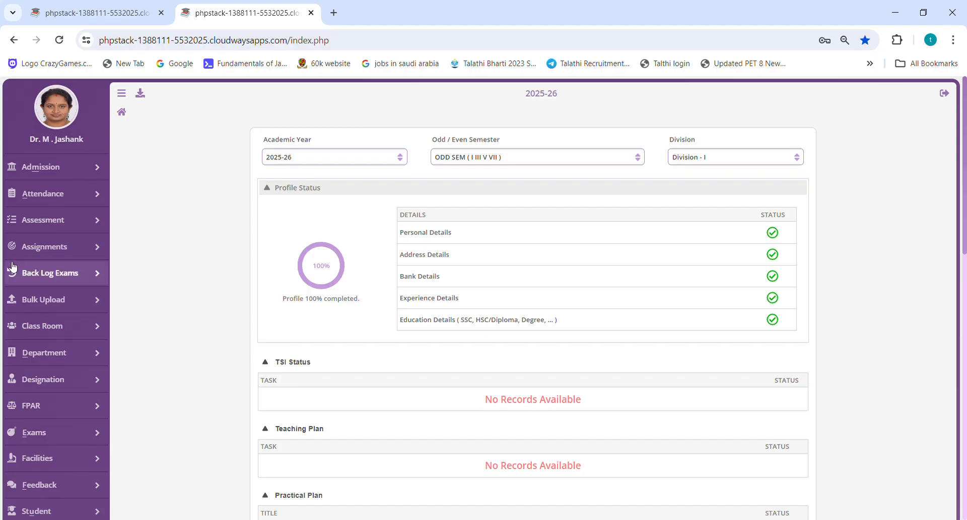
Open the TSI page for staff.
scroll(54, 199, down, 3)
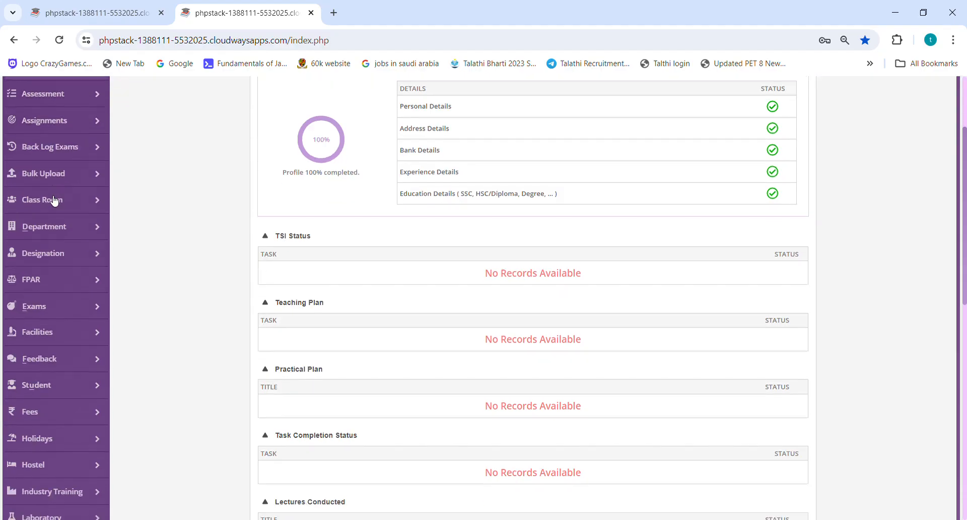
scroll(56, 198, down, 1)
scroll(55, 198, down, 1)
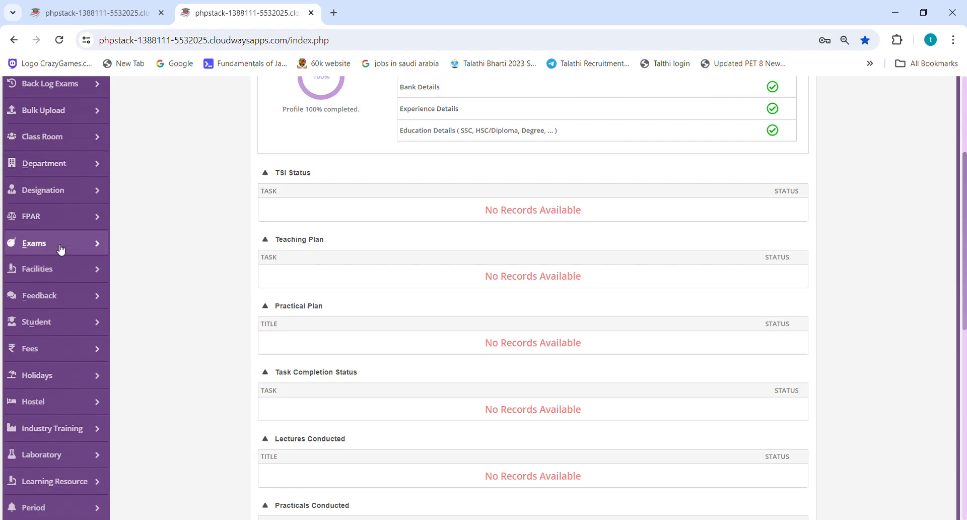
scroll(60, 247, down, 3)
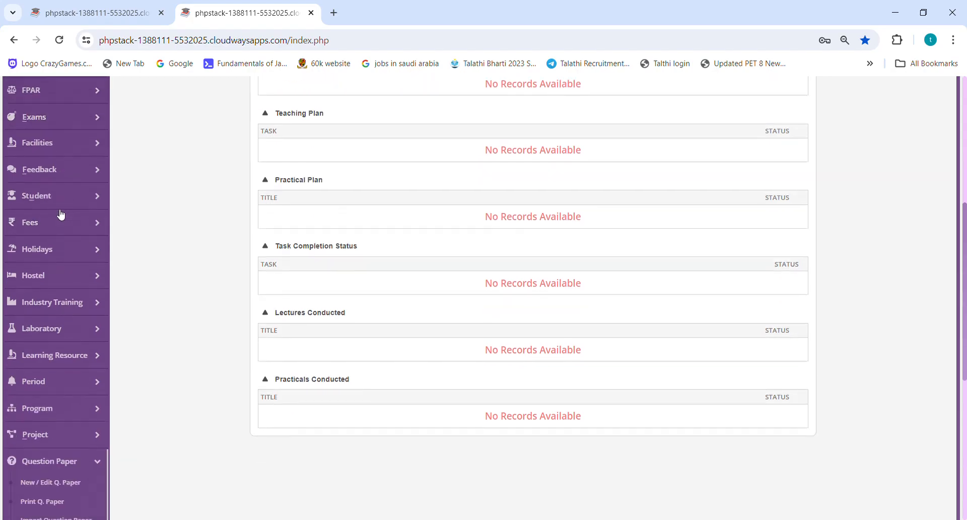
scroll(61, 214, down, 8)
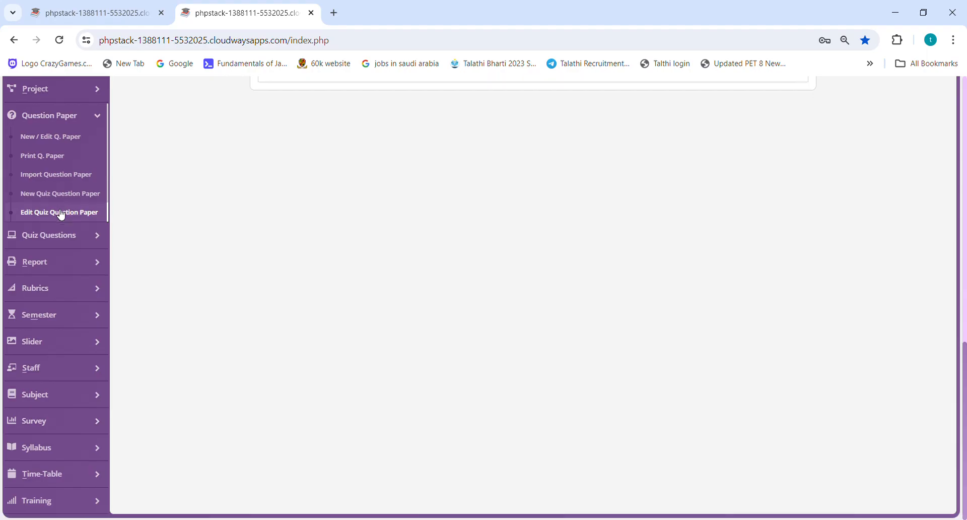
click(38, 372)
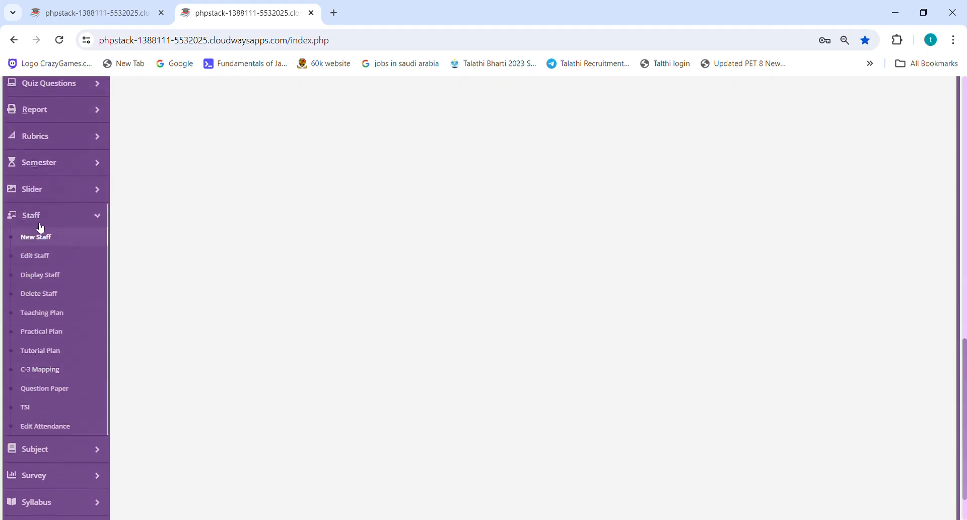
click(37, 410)
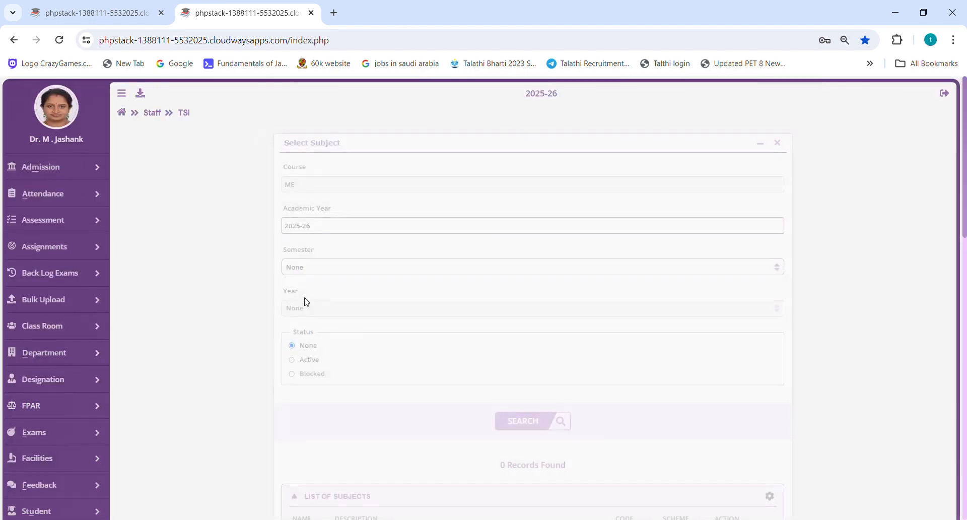
Filter the TSI subject list by academic year 2024-25 and semester Sem - I.
triple_click(321, 232)
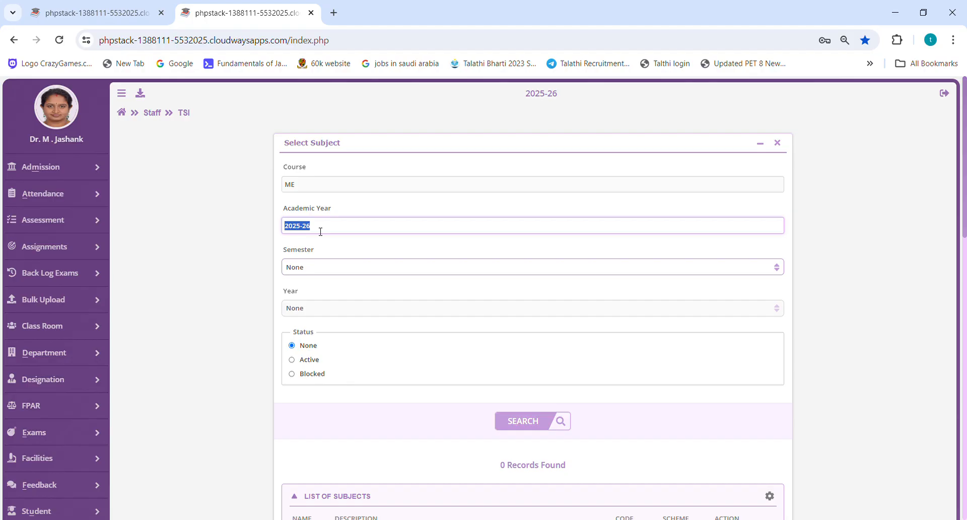
text(2024-25)
key(Tab)
key(Down)
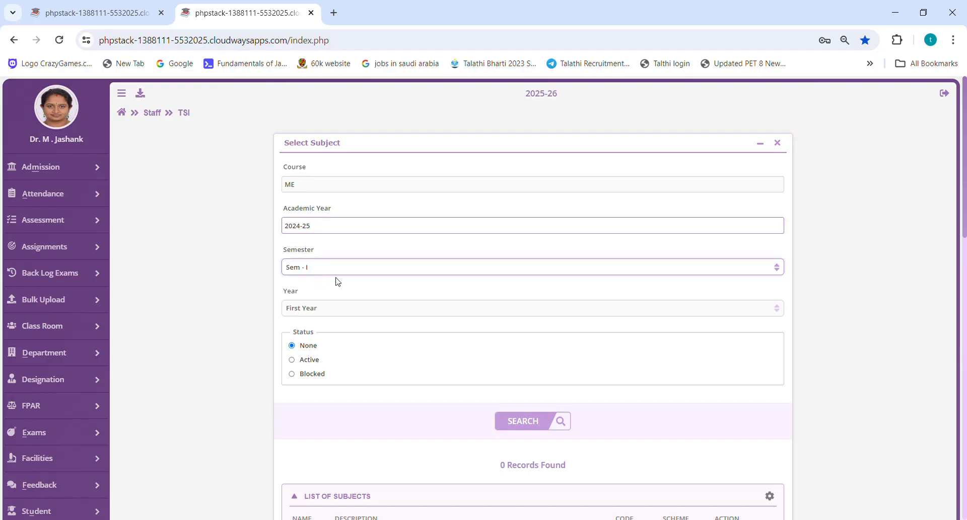
Open the TSI record of the Applied Physics (APH) subject and check its TSI value.
scroll(339, 279, down, 5)
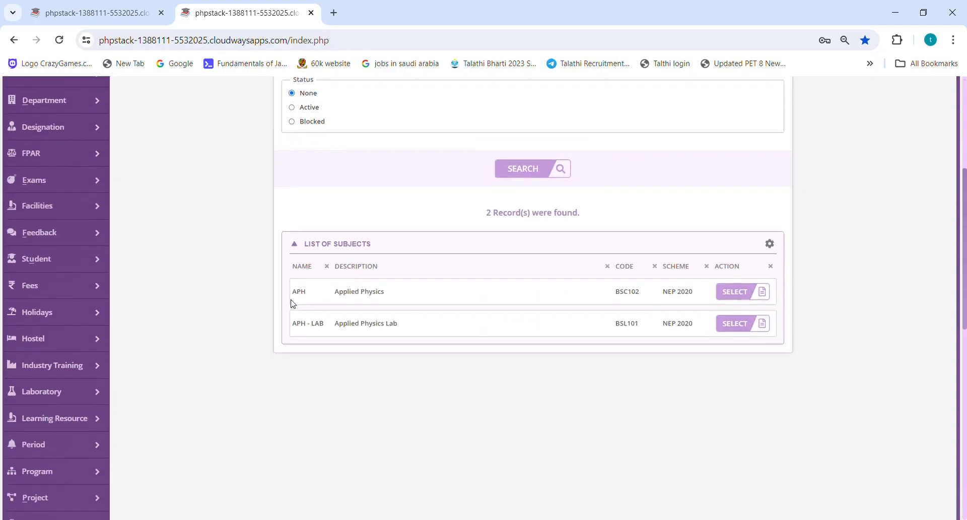
drag(301, 295, 703, 297)
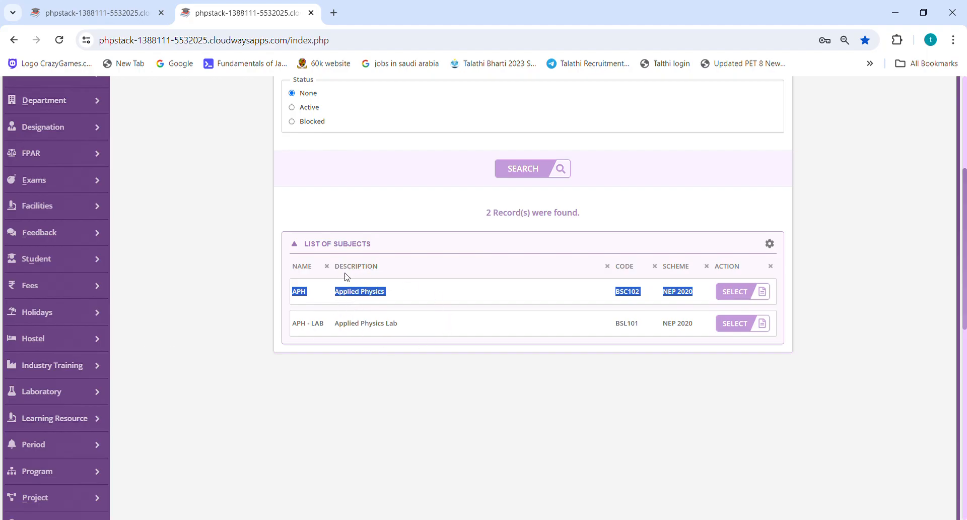
click(742, 295)
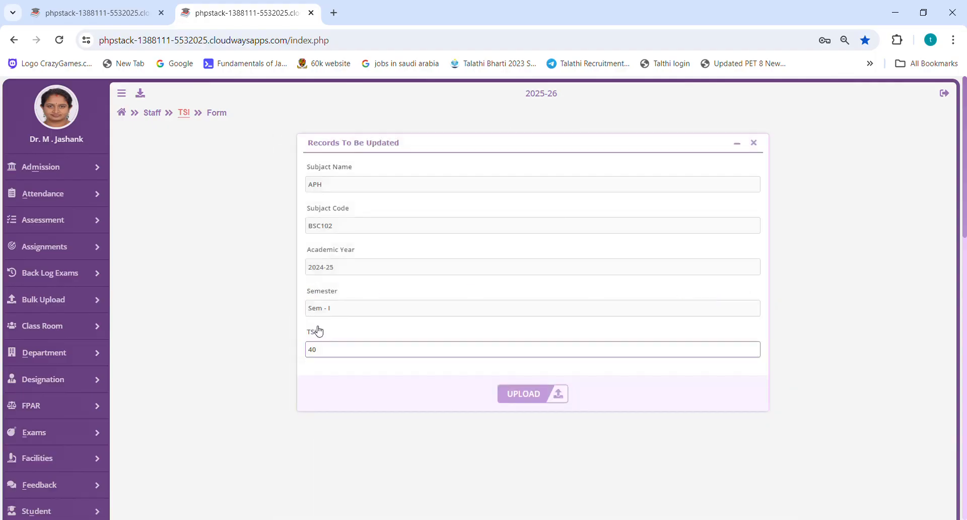
double_click(328, 356)
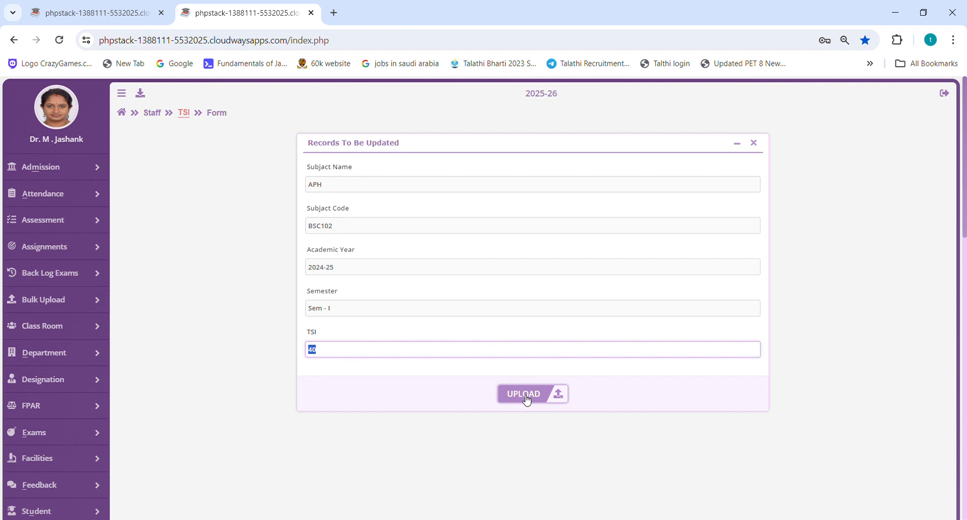
Open the page for creating or editing question papers.
scroll(164, 333, down, 3)
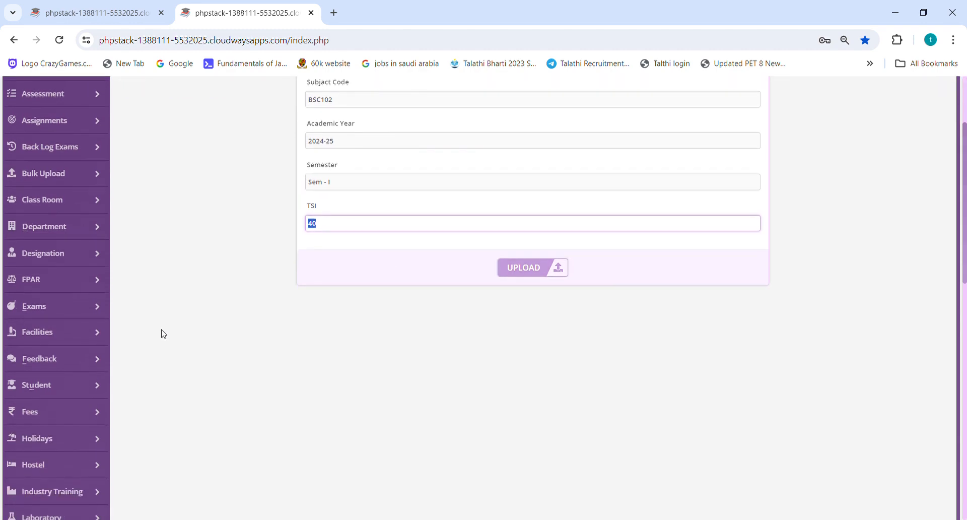
scroll(140, 311, down, 3)
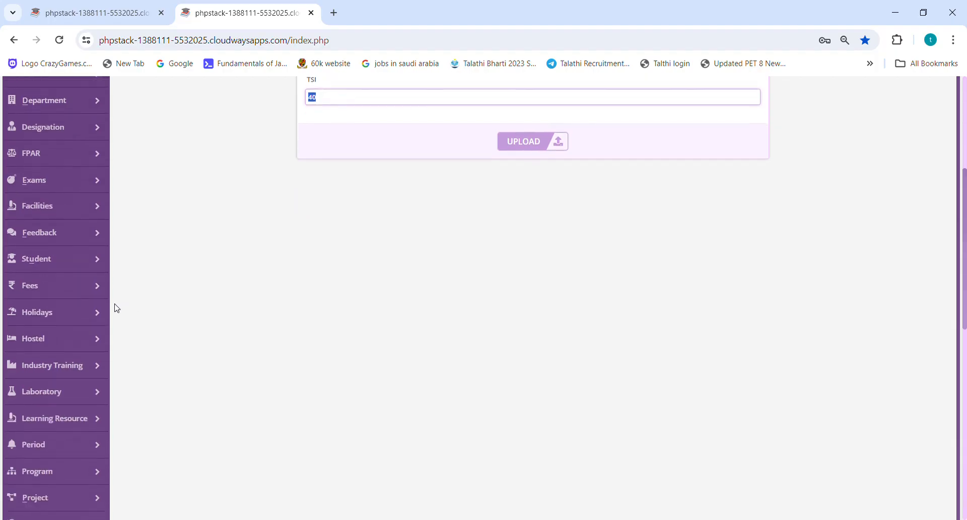
scroll(116, 308, up, 4)
scroll(42, 292, down, 9)
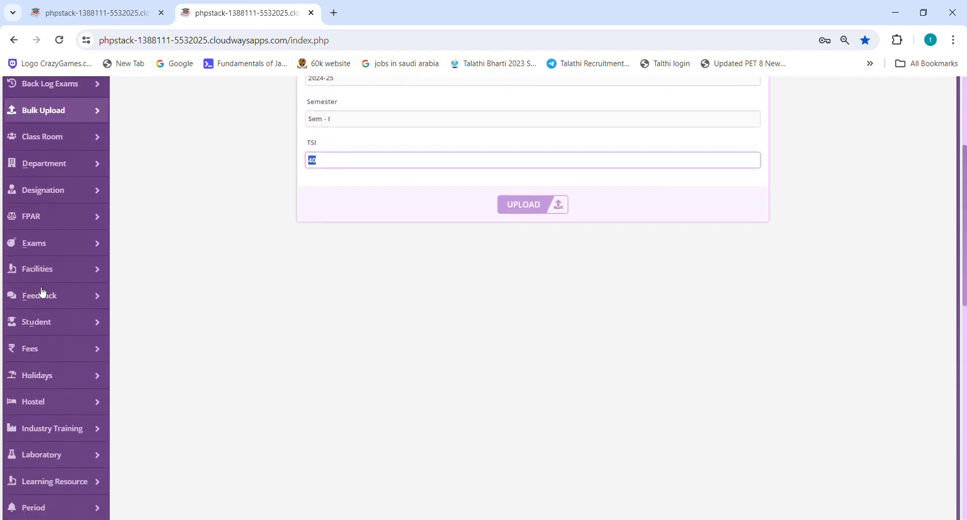
scroll(42, 292, down, 1)
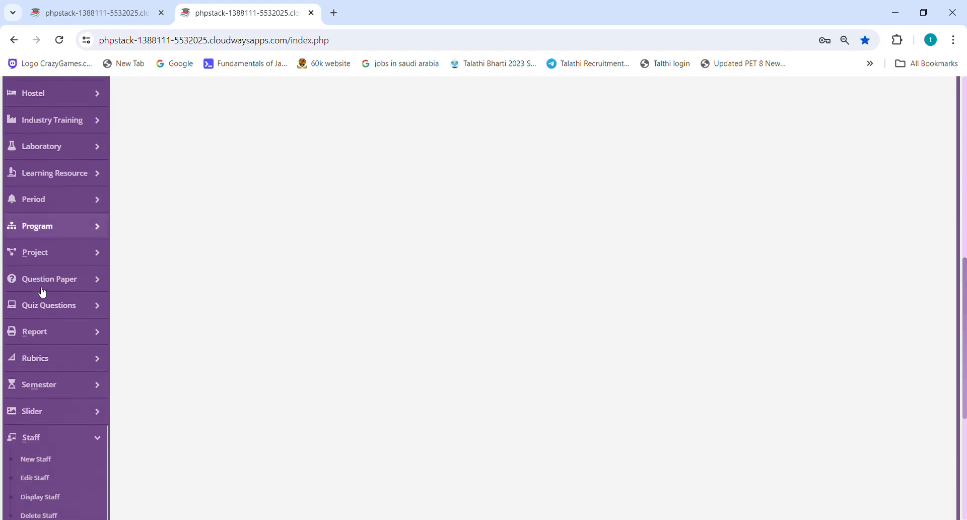
click(51, 279)
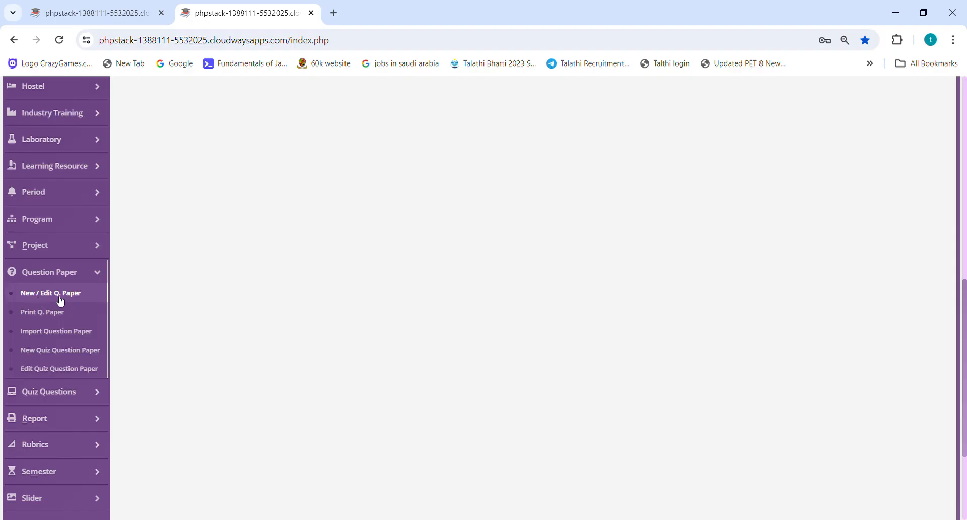
click(60, 295)
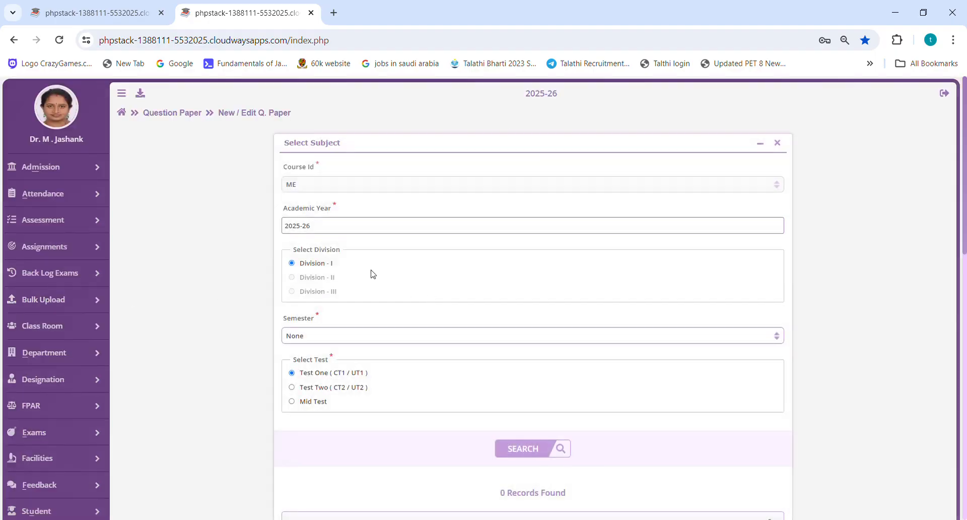
Set the question paper search to academic year 2024-25 and semester Sem - I.
triple_click(334, 228)
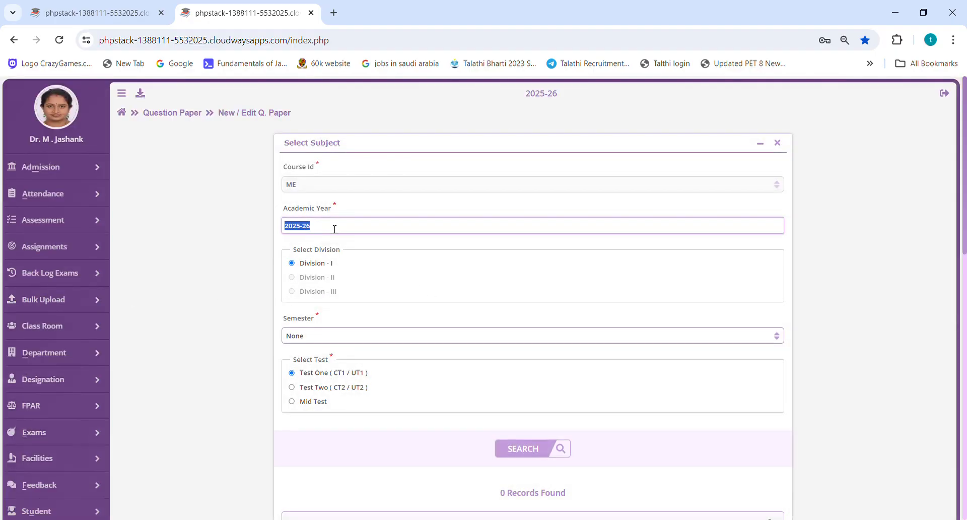
text(2024-25)
click(307, 340)
click(307, 363)
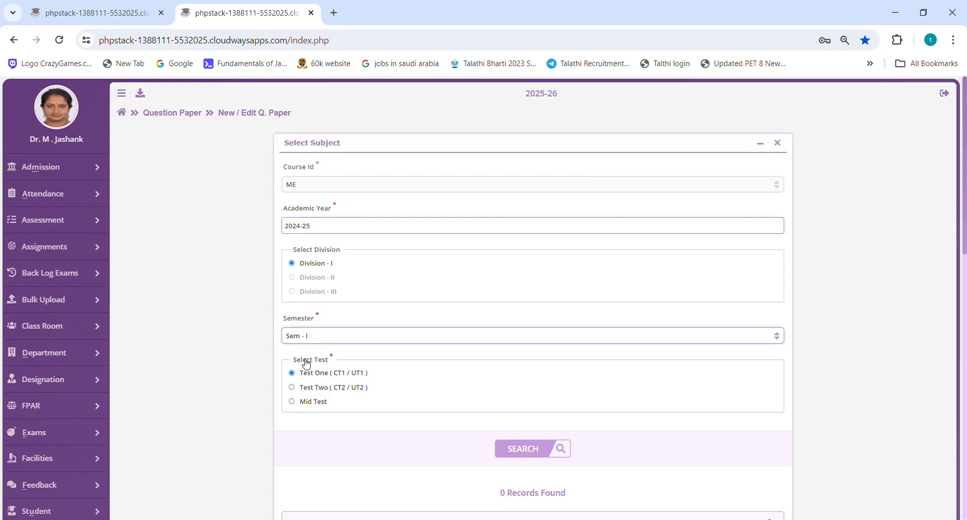
Open the Test One question paper of Applied Physics (APH, BSC102) for editing.
scroll(248, 298, down, 2)
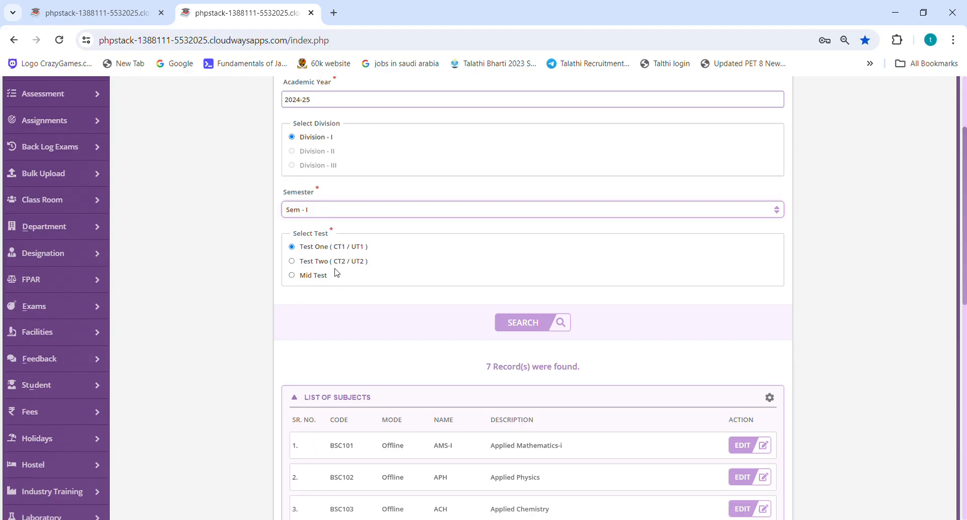
scroll(337, 273, down, 4)
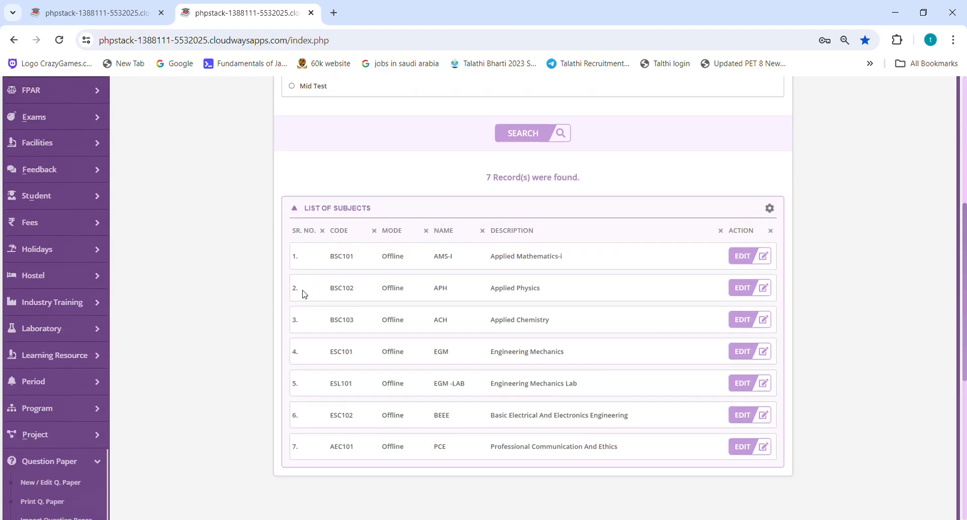
drag(292, 285, 371, 292)
drag(587, 297, 291, 291)
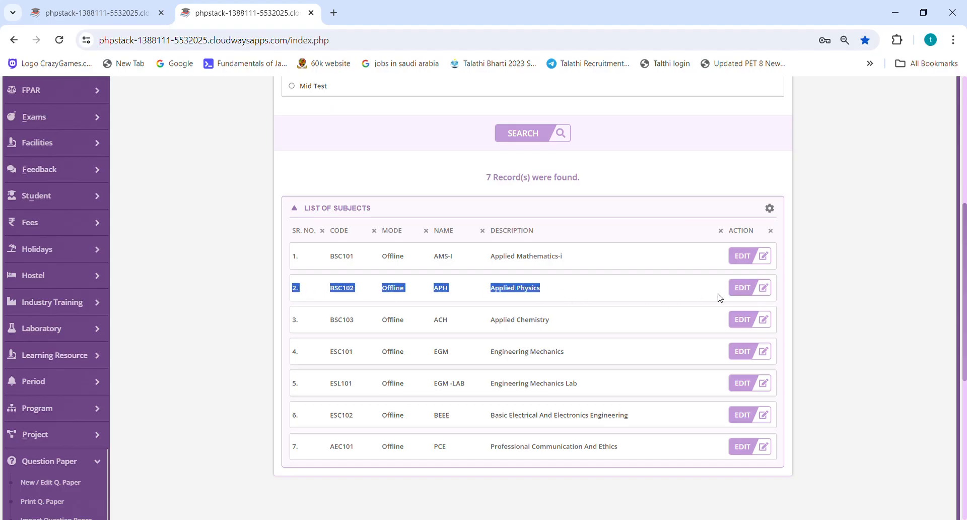
click(743, 295)
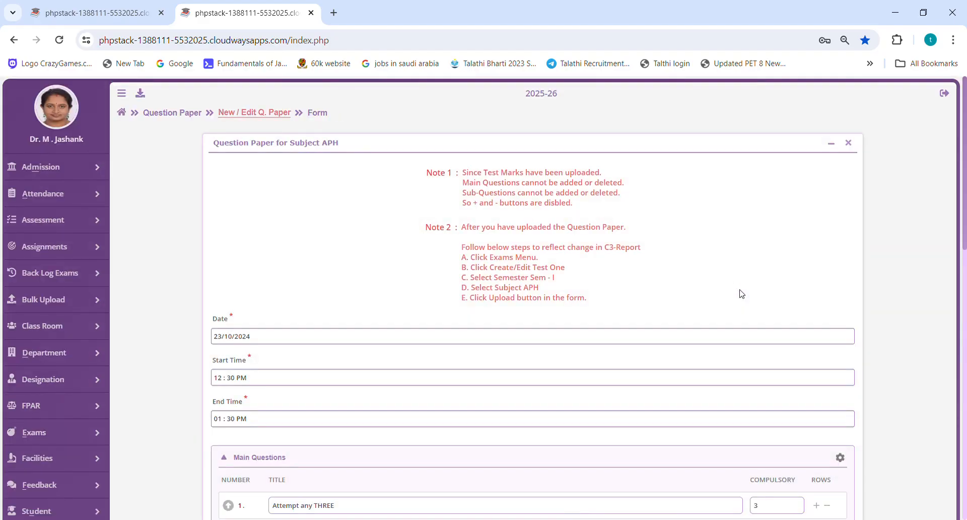
Review the test date, start time and end time of the APH question paper.
scroll(305, 250, down, 4)
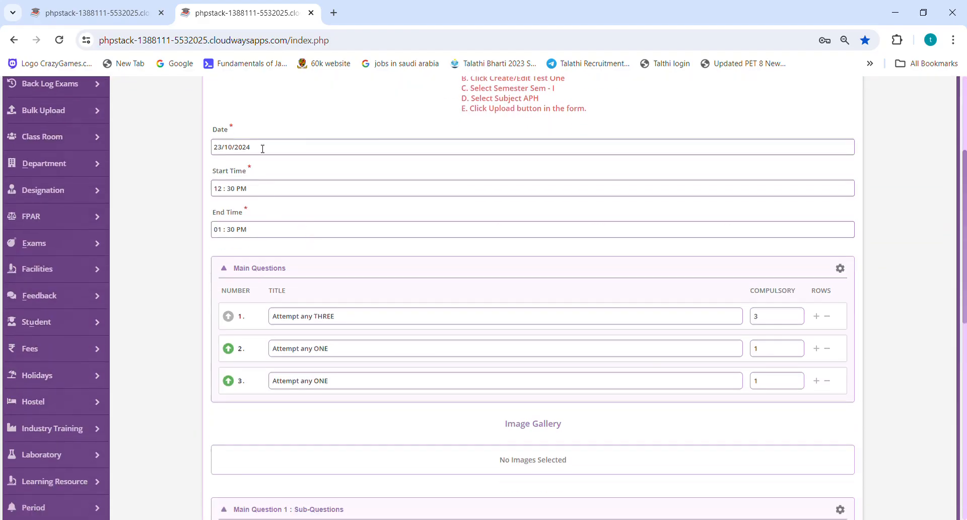
click(262, 149)
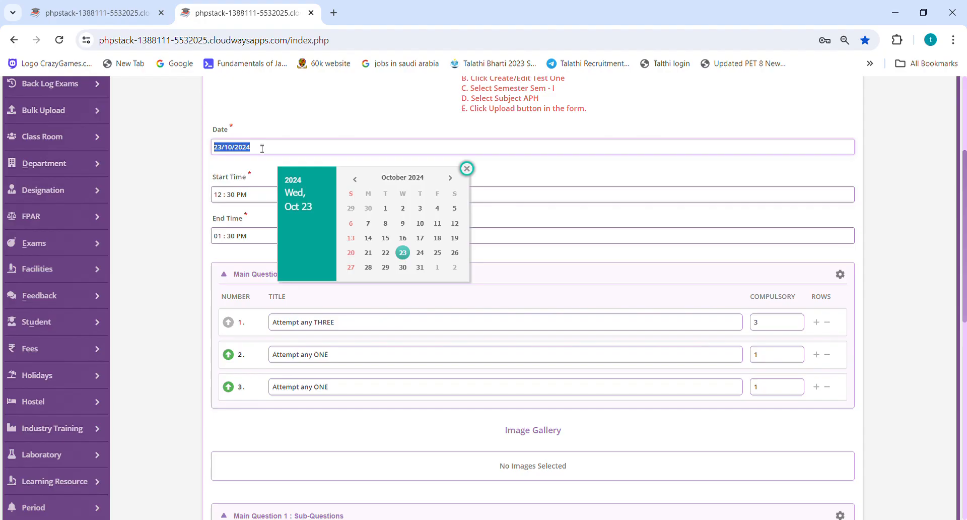
click(259, 198)
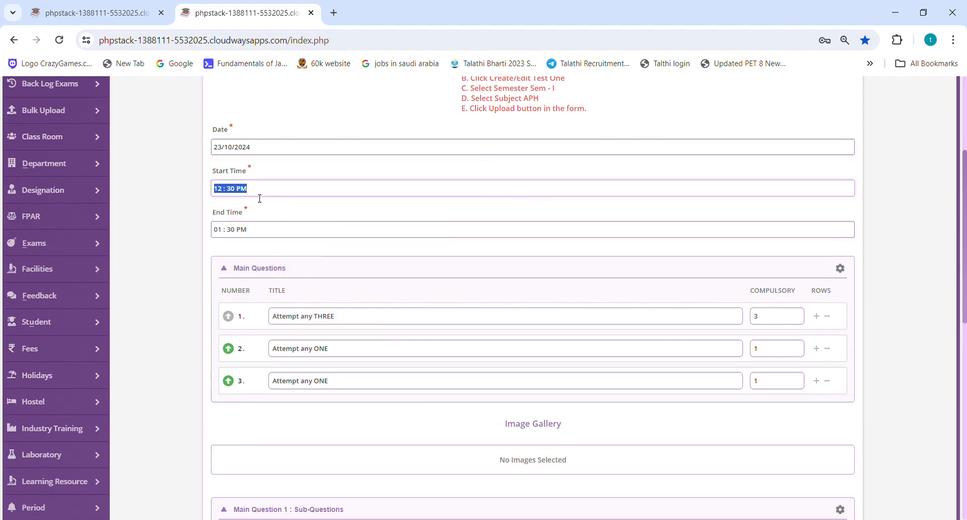
click(262, 231)
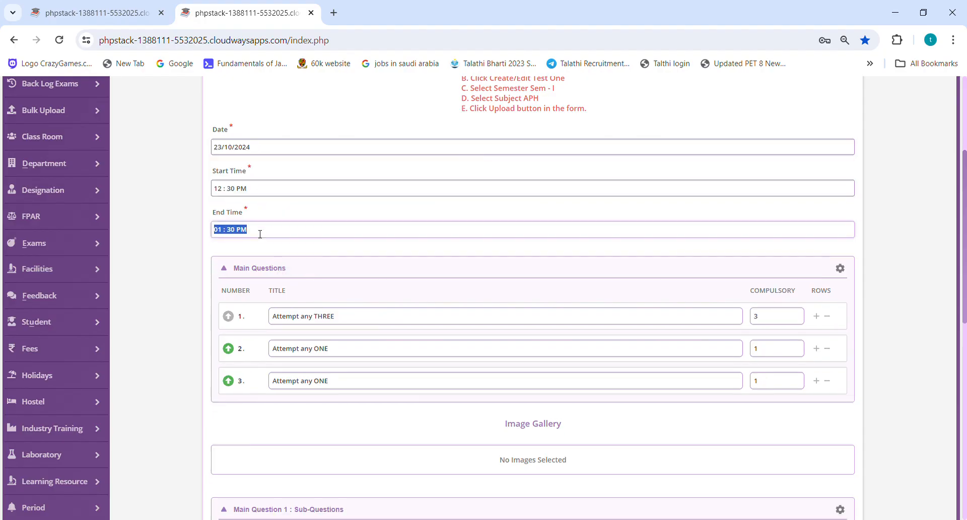
Review the titles of the three main questions in the APH question paper.
scroll(364, 204, down, 3)
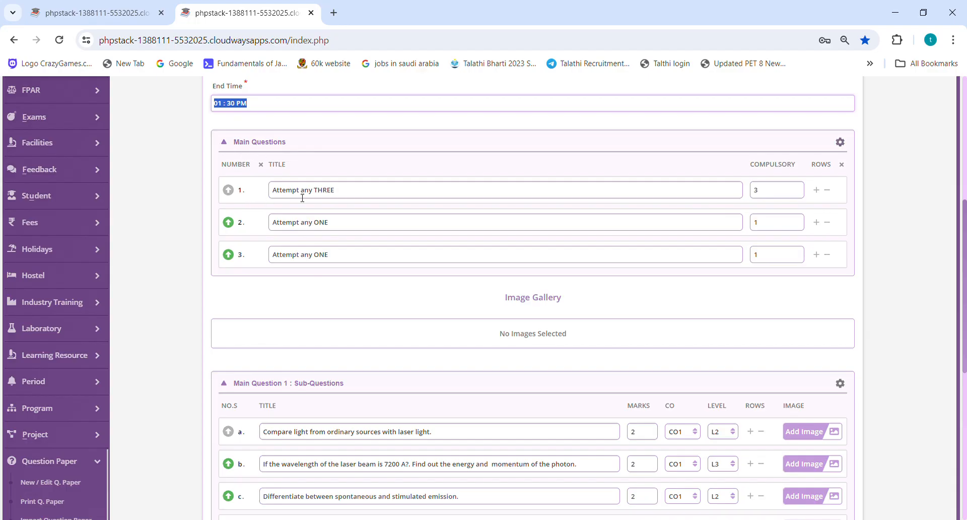
triple_click(347, 196)
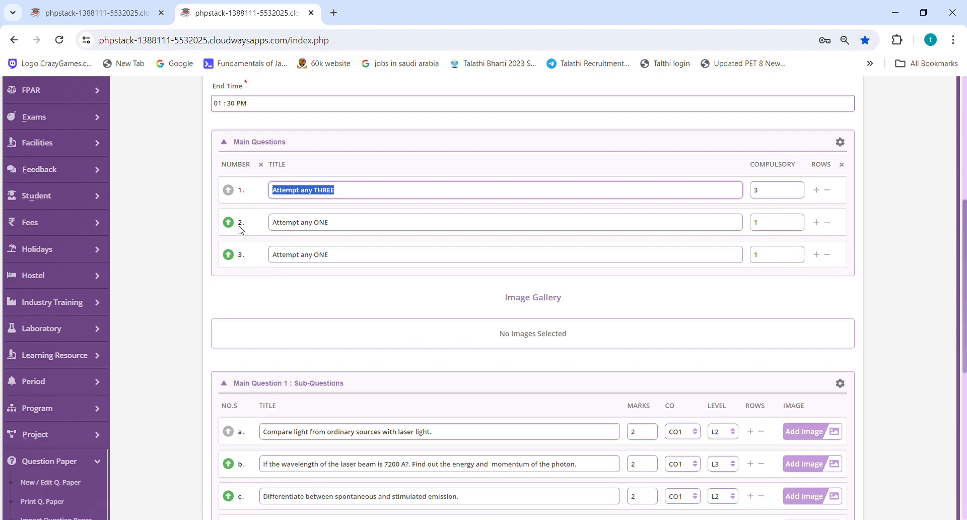
triple_click(355, 226)
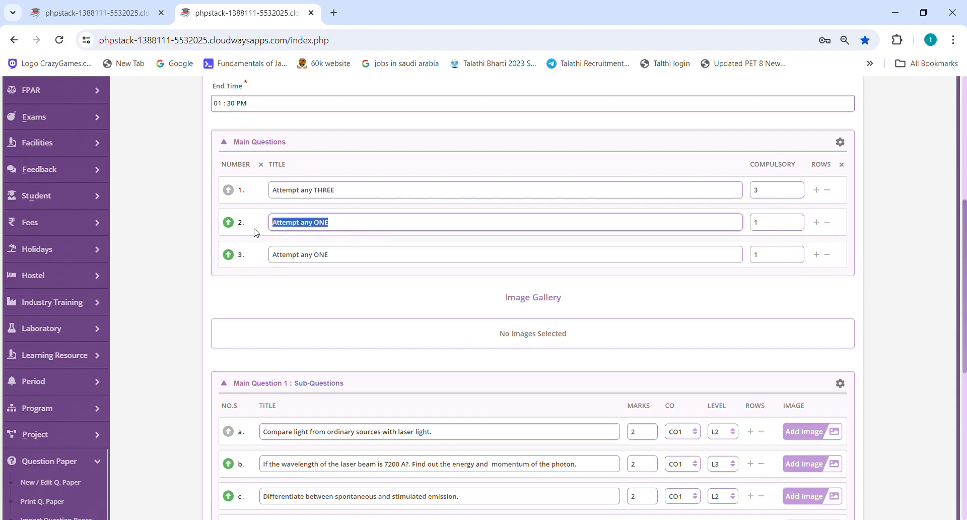
scroll(332, 234, down, 1)
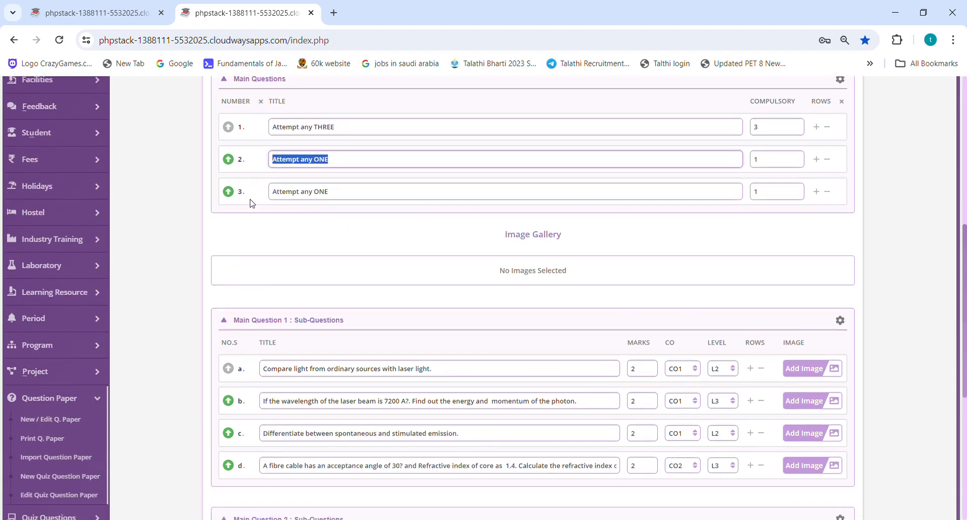
triple_click(349, 196)
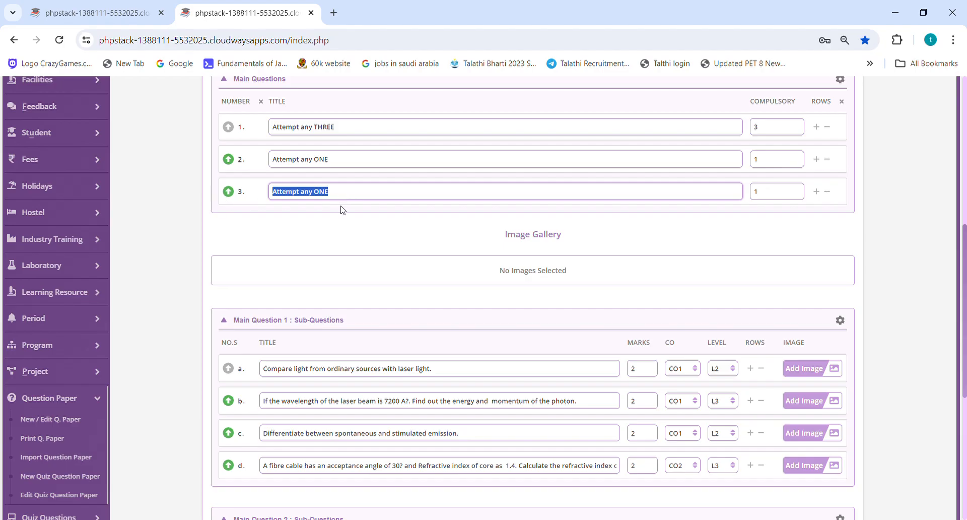
Look through the sub-questions listed under the main questions of the APH question paper.
scroll(342, 209, down, 3)
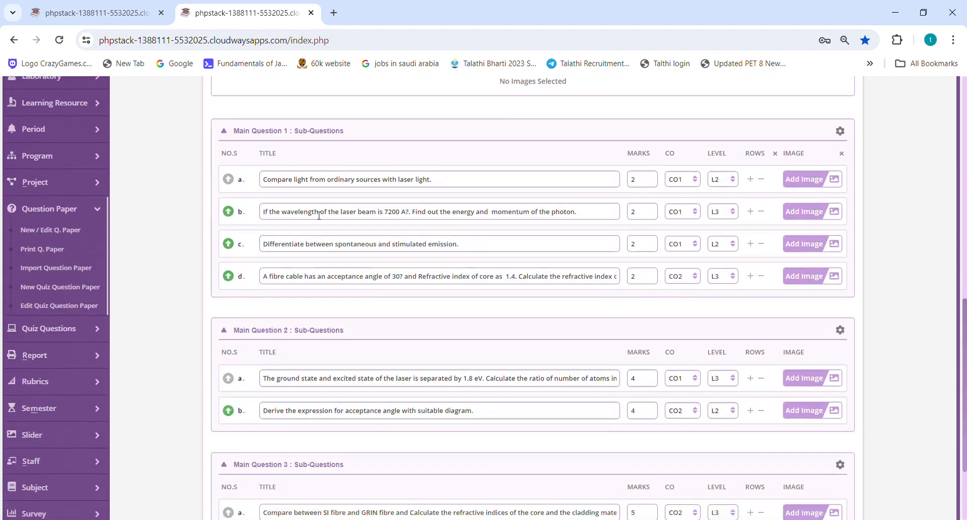
scroll(296, 272, down, 1)
scroll(296, 272, down, 1)
scroll(348, 209, up, 3)
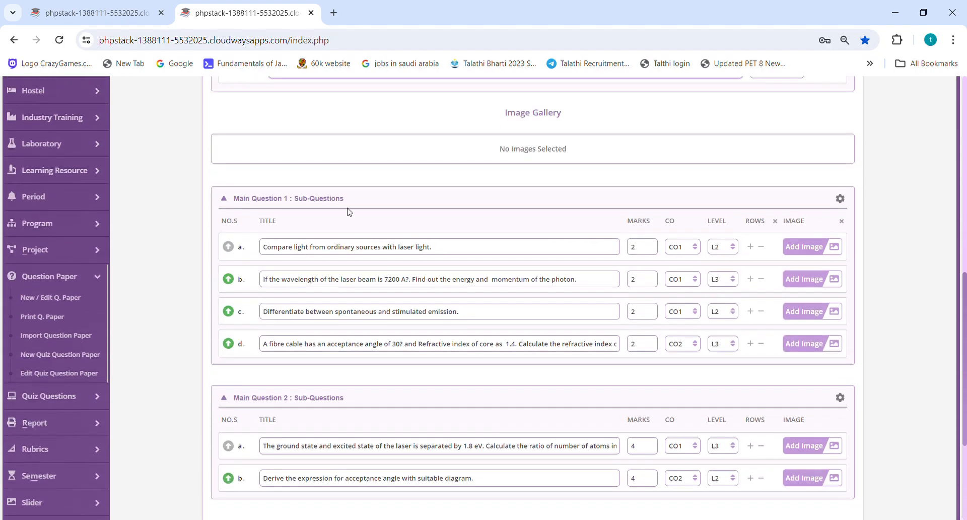
scroll(270, 201, up, 3)
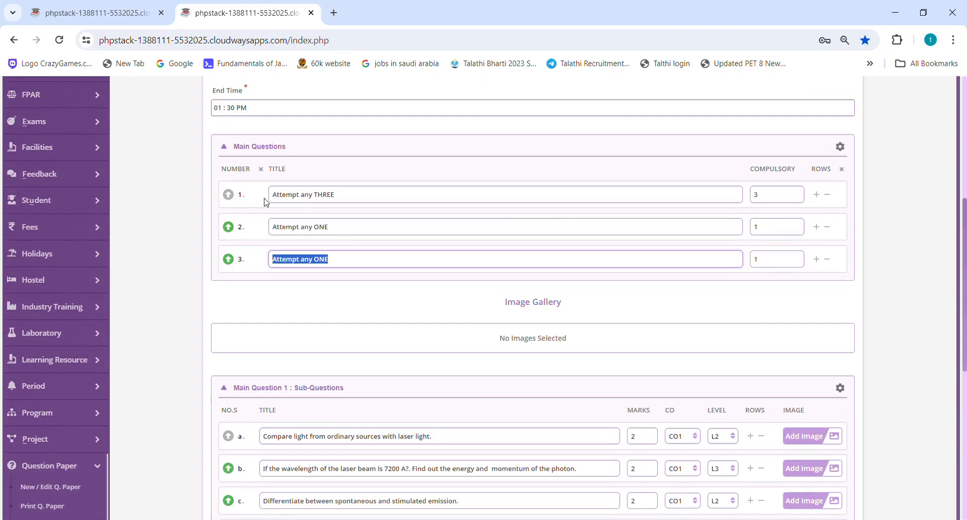
scroll(311, 313, down, 2)
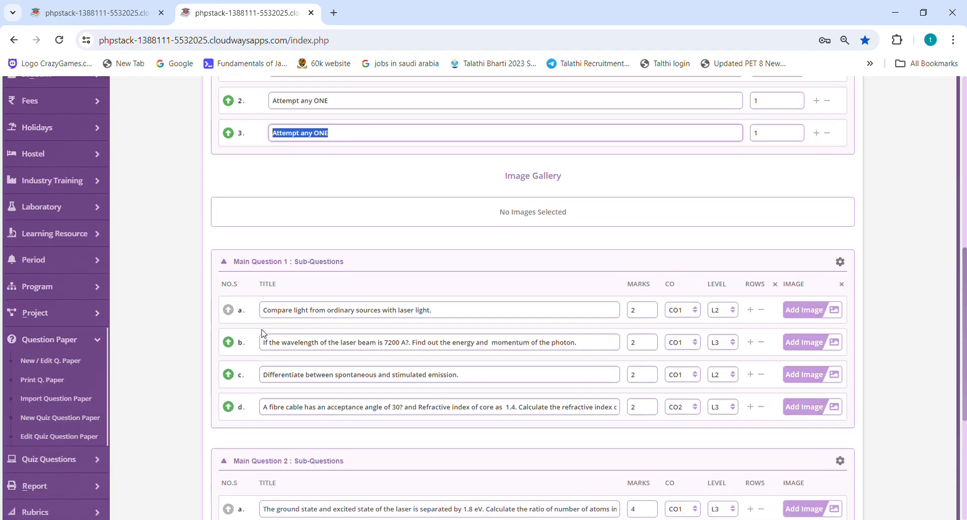
scroll(290, 158, up, 1)
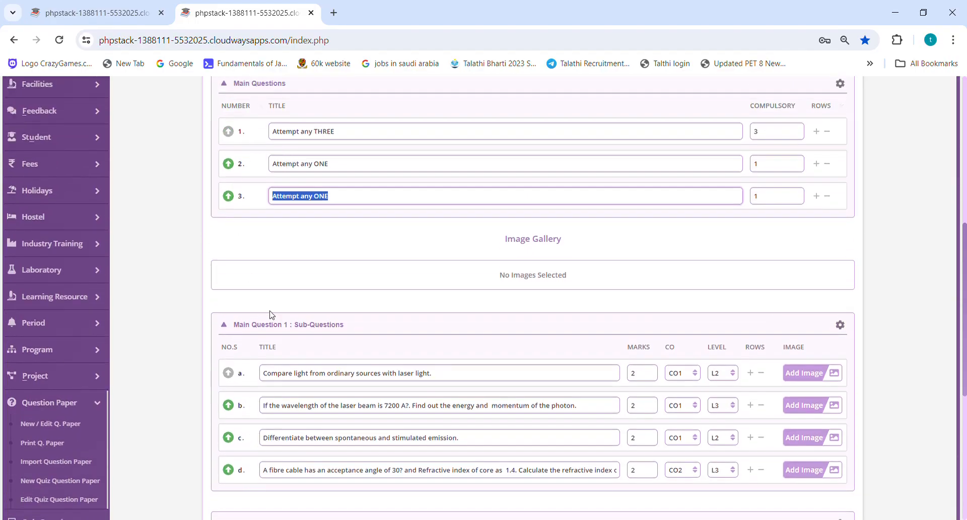
Collapse the Main Question 1 sub-questions section and expand it again.
click(355, 329)
click(330, 326)
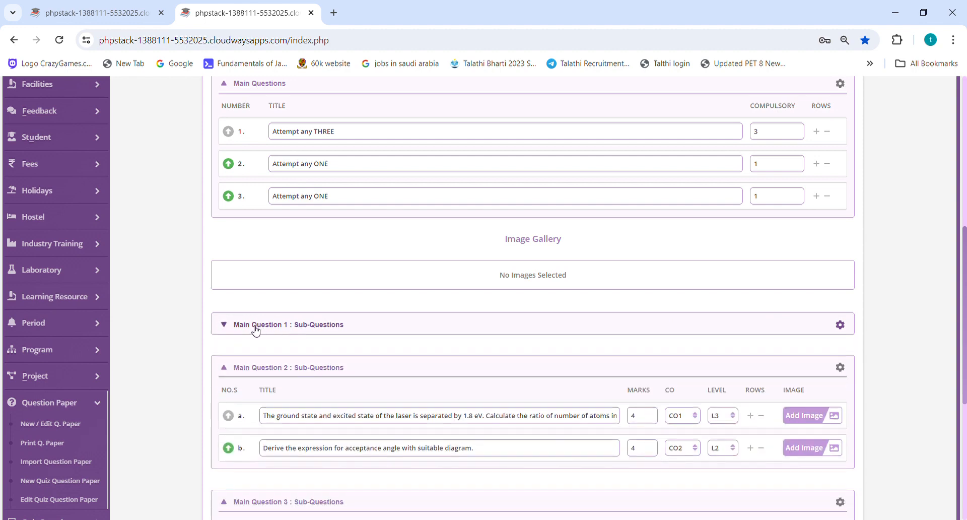
click(231, 329)
scroll(297, 316, down, 1)
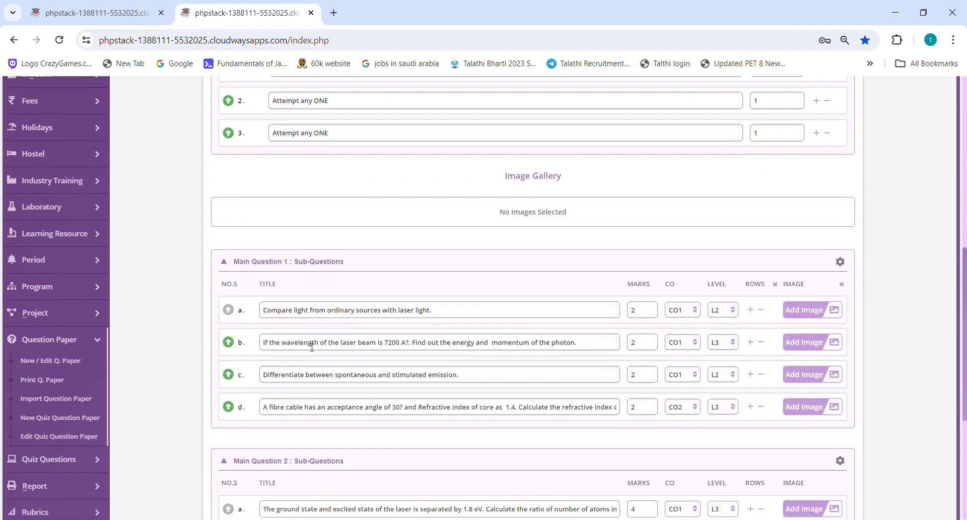
Review the first main question's title and the title, marks, CO and level of its sub-question a.
scroll(302, 302, up, 2)
triple_click(345, 196)
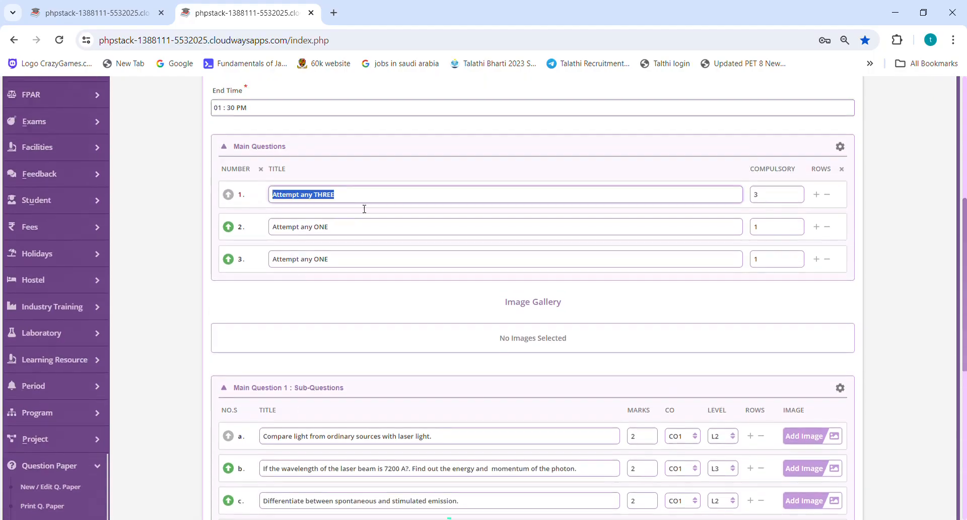
scroll(383, 222, down, 1)
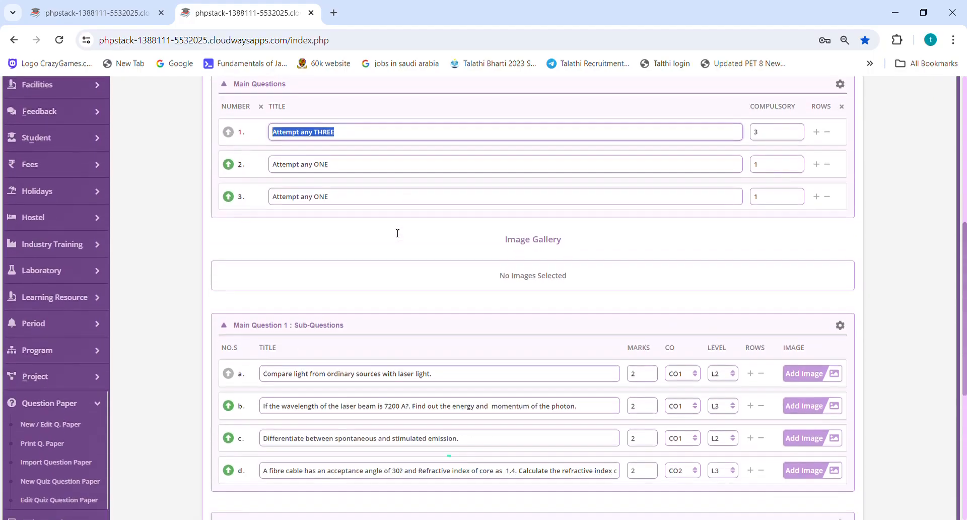
triple_click(323, 379)
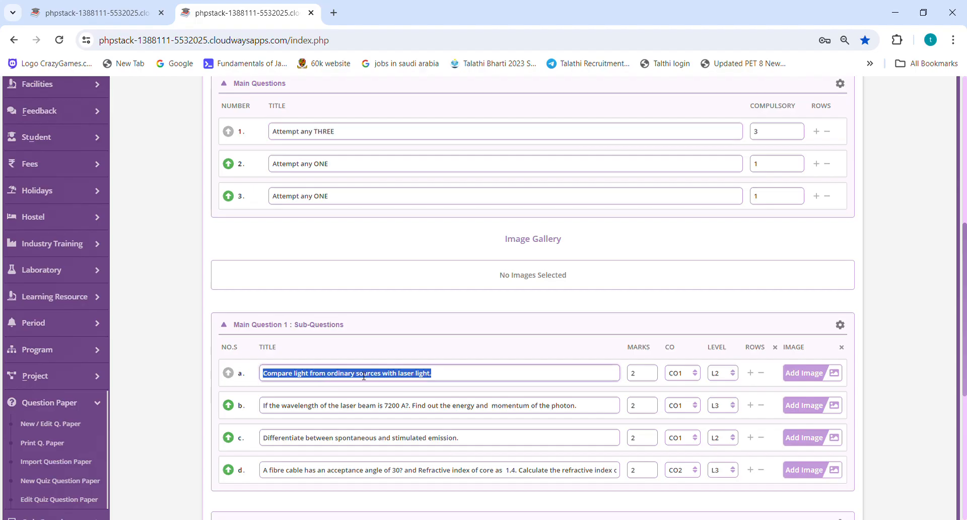
double_click(650, 377)
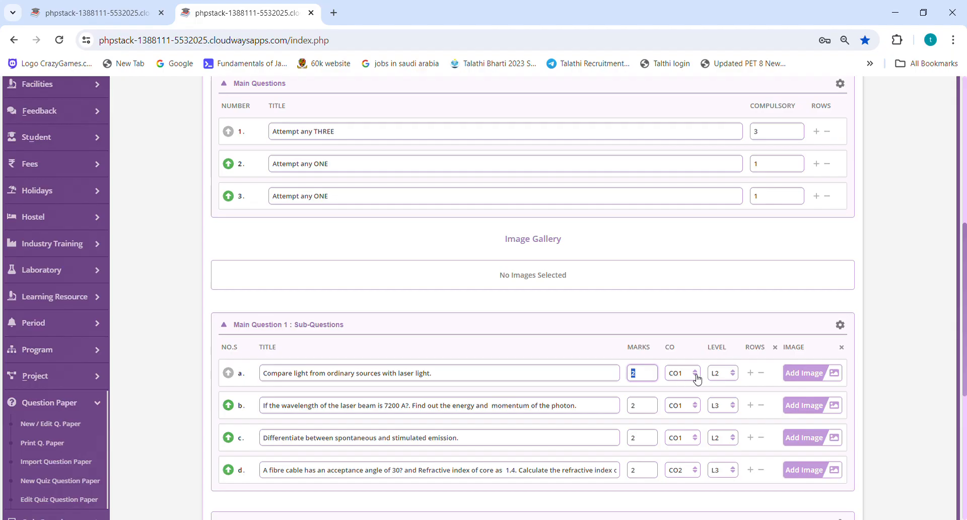
key(Tab)
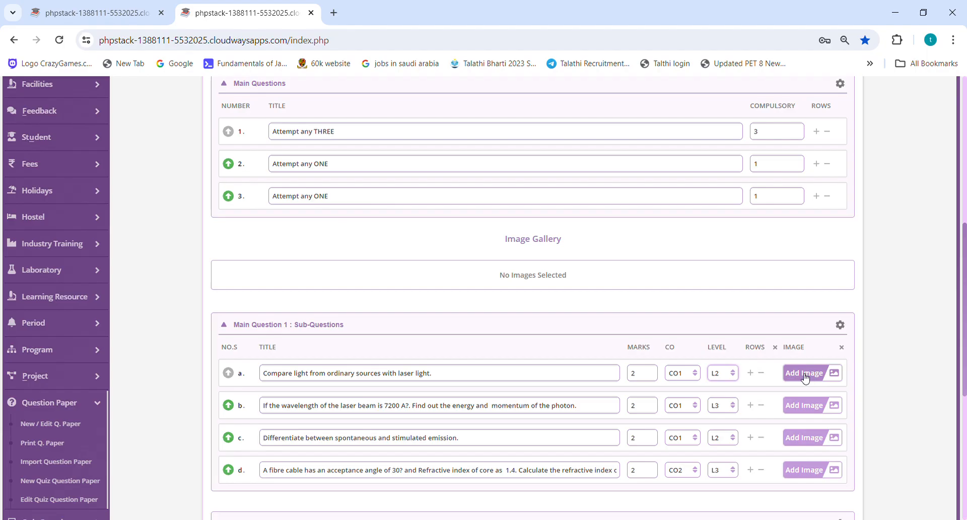
triple_click(582, 381)
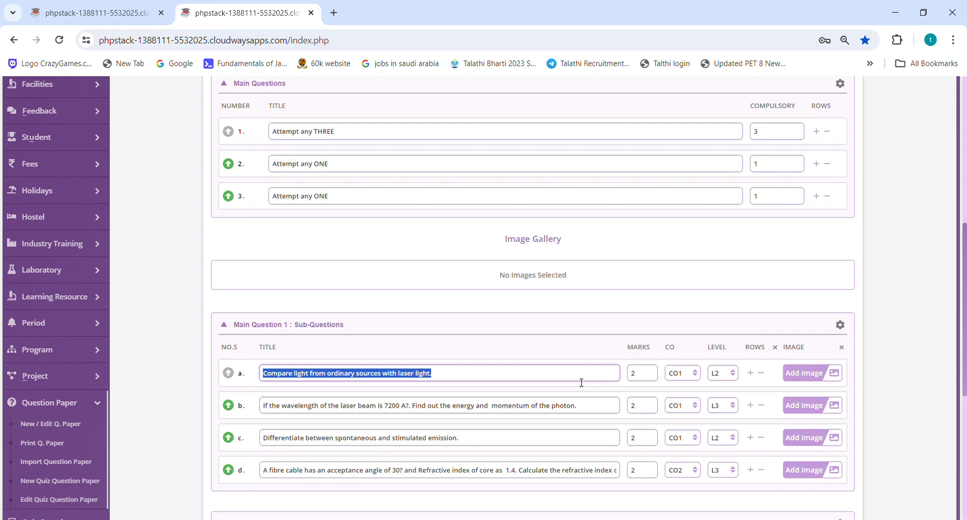
click(462, 375)
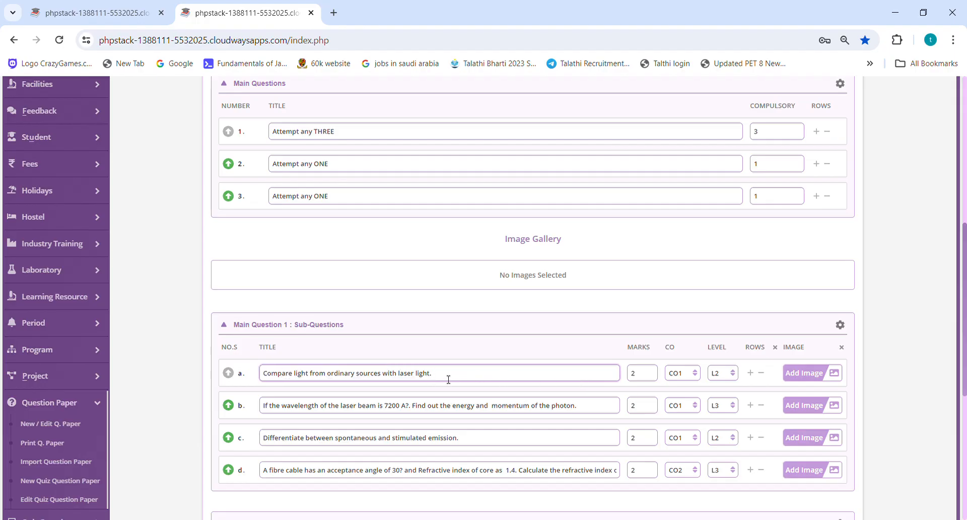
drag(434, 376, 252, 378)
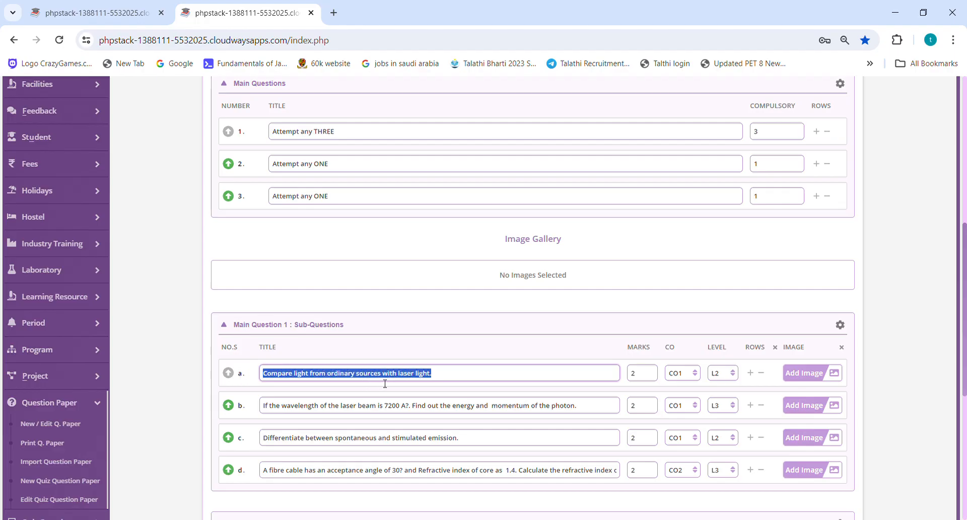
key(Tab)
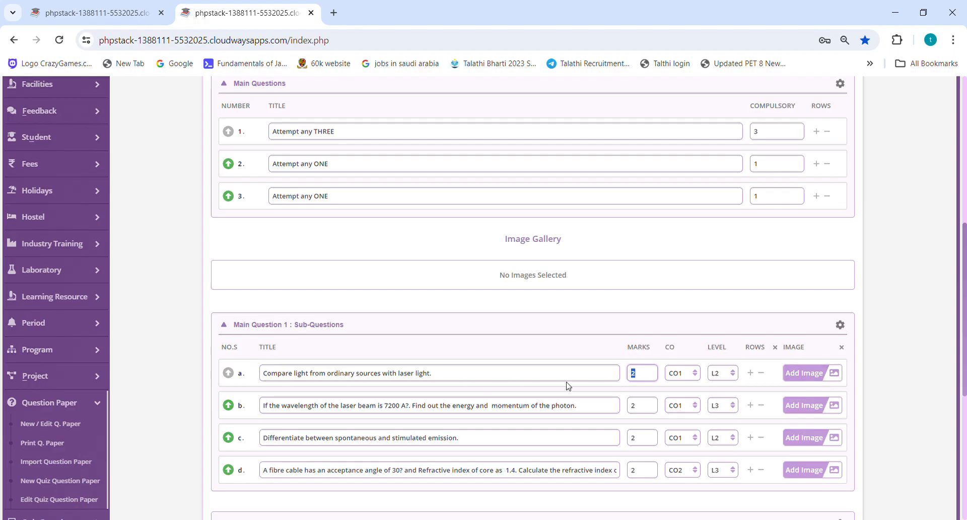
Check the marks assigned to the sub-questions of Main Question 2 and Main Question 3.
scroll(566, 379, down, 4)
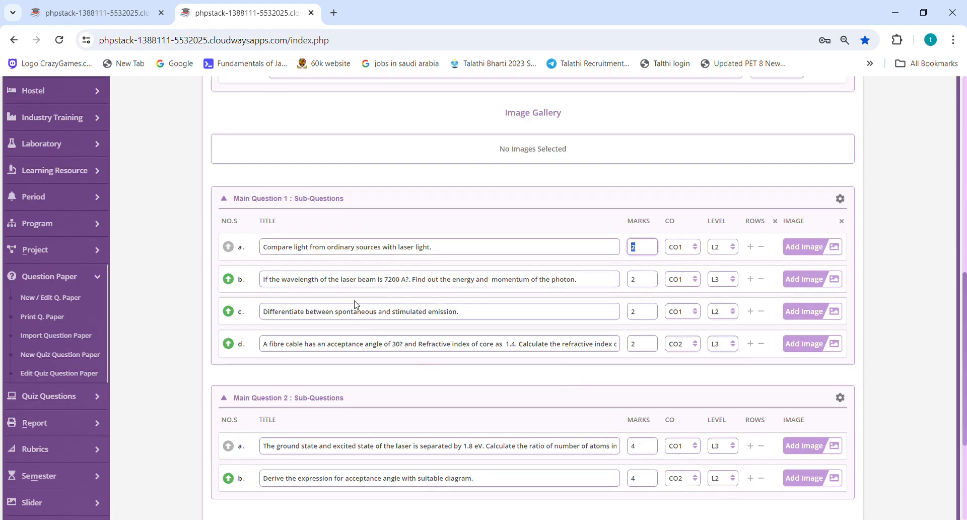
scroll(358, 292, down, 1)
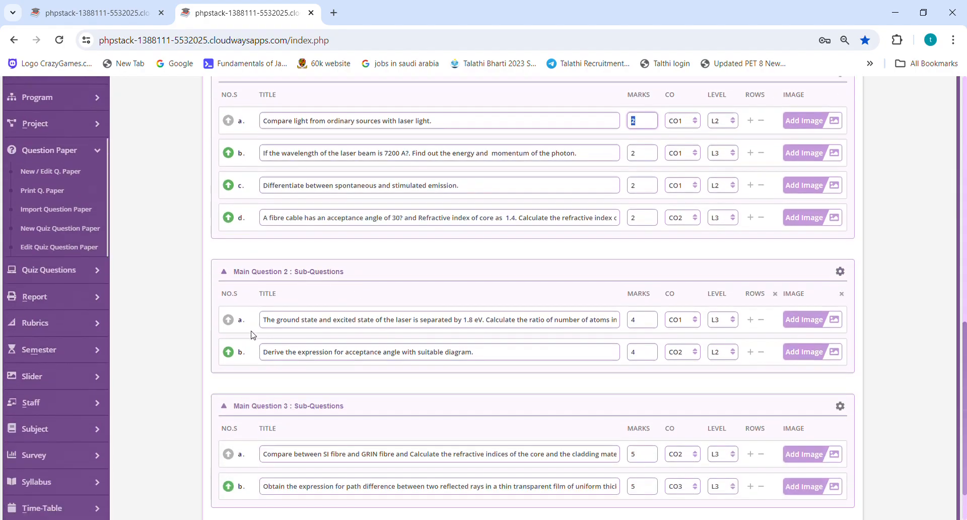
scroll(314, 349, down, 1)
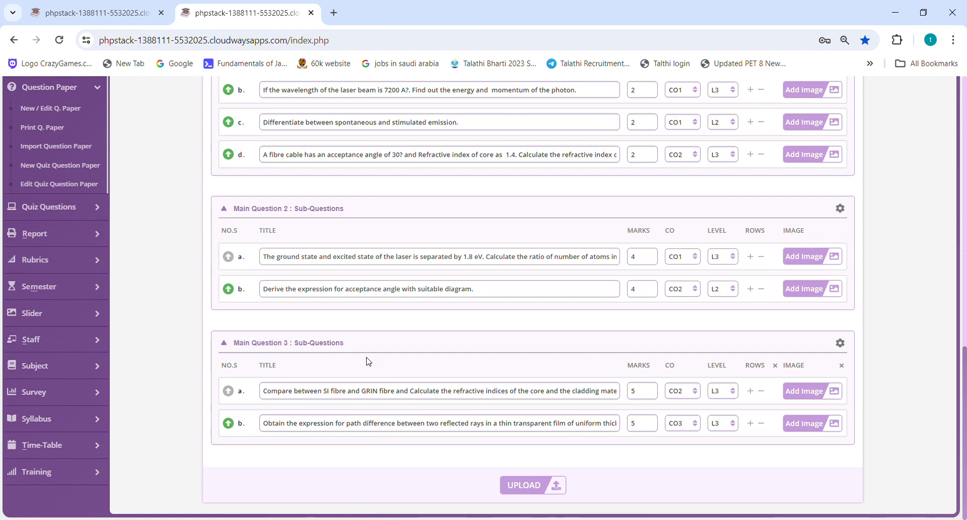
double_click(646, 258)
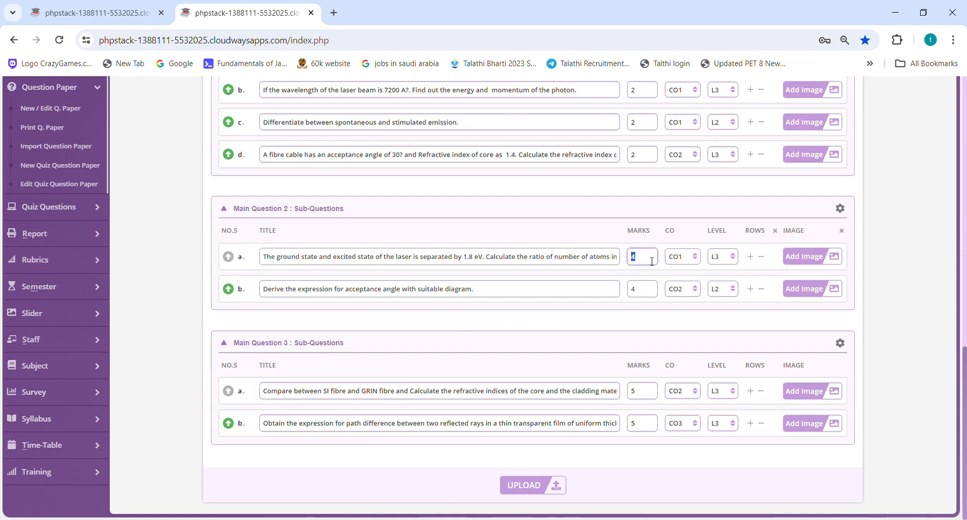
double_click(646, 295)
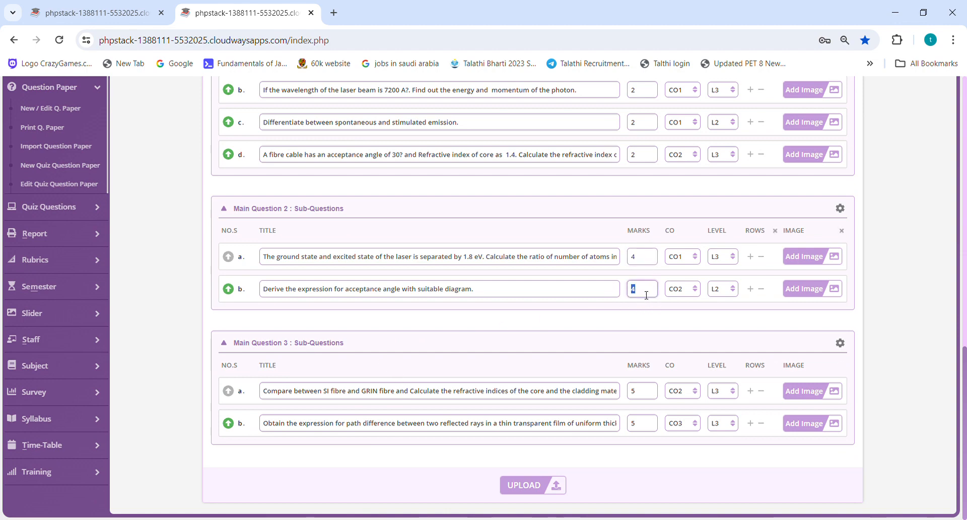
double_click(648, 395)
double_click(654, 424)
double_click(644, 257)
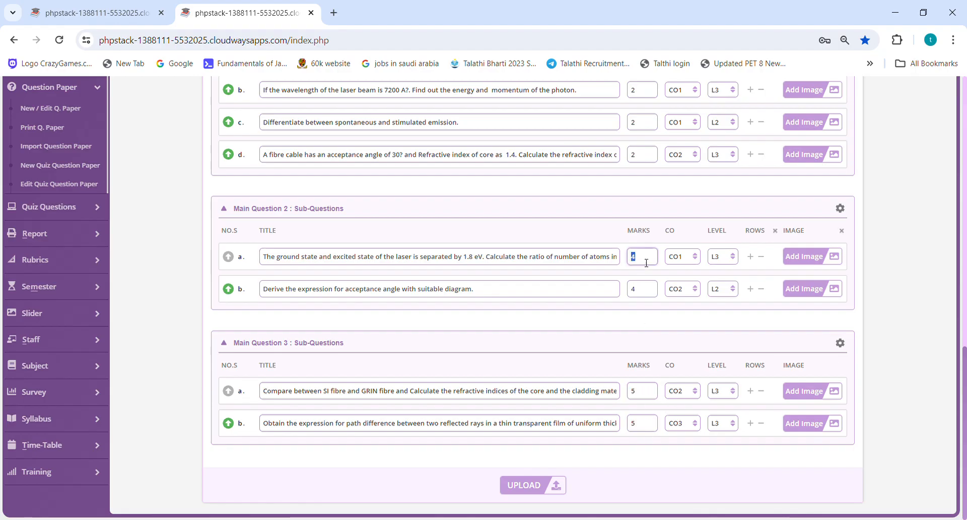
double_click(642, 288)
scroll(678, 302, up, 4)
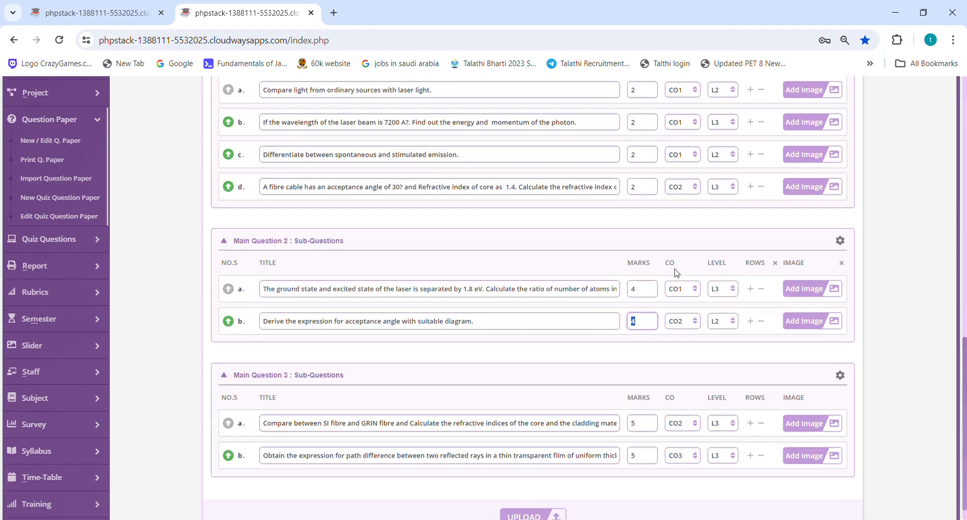
scroll(677, 272, down, 4)
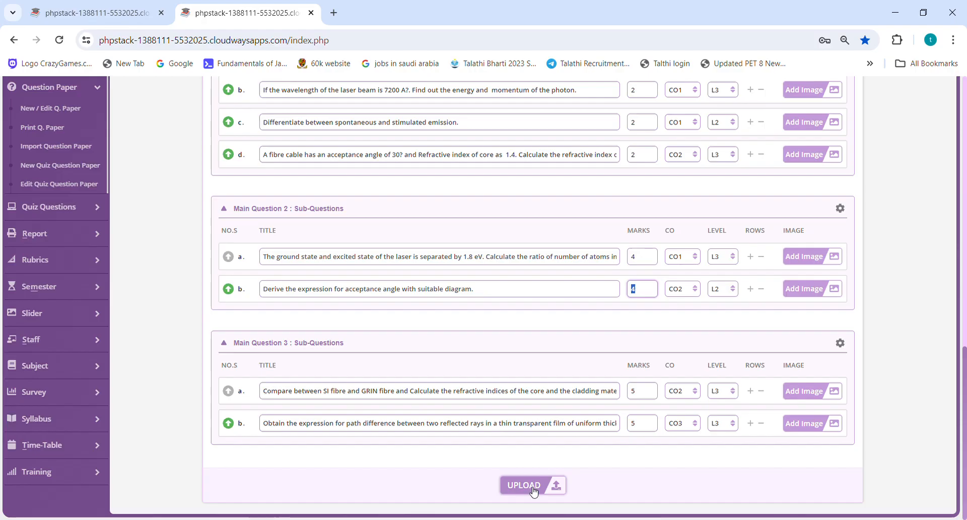
Open the Test-One (CT1 / UT1) subject selection under Exams.
scroll(555, 352, up, 6)
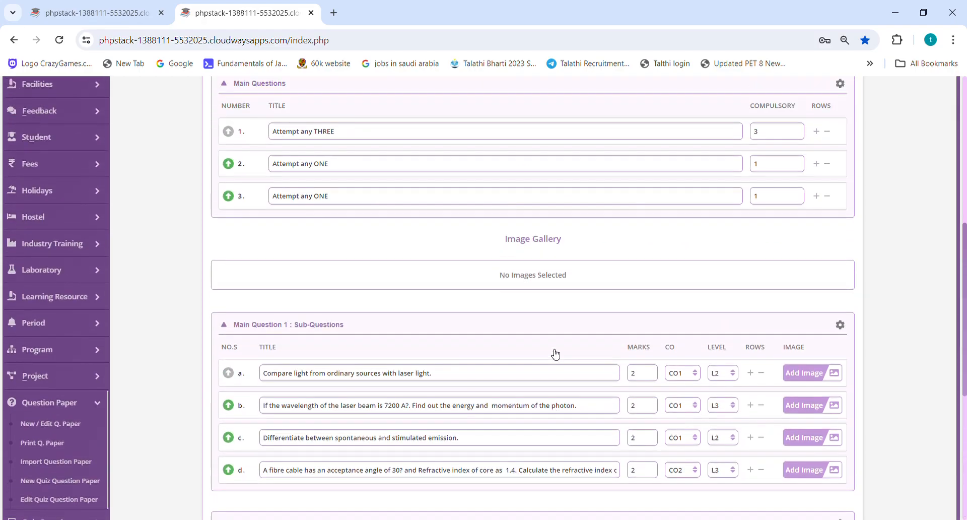
scroll(454, 283, up, 5)
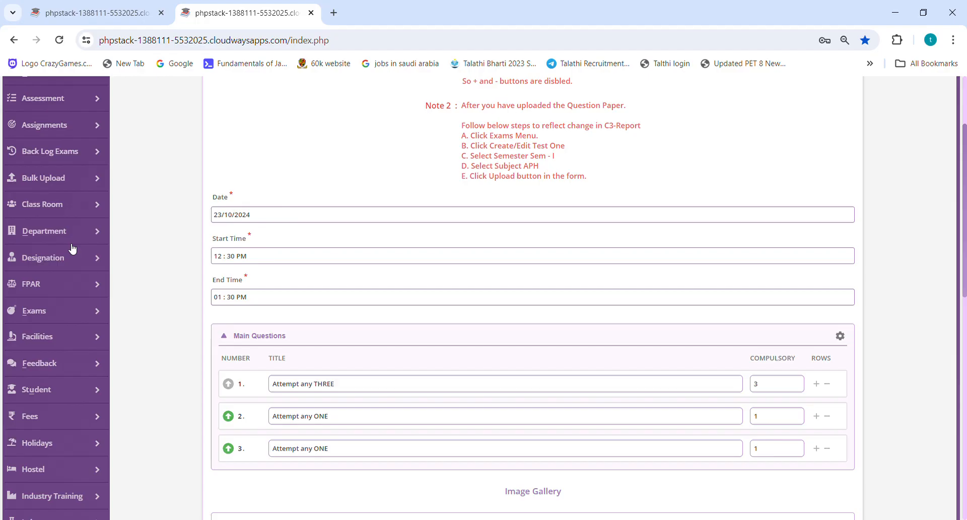
scroll(72, 247, up, 2)
scroll(71, 244, down, 5)
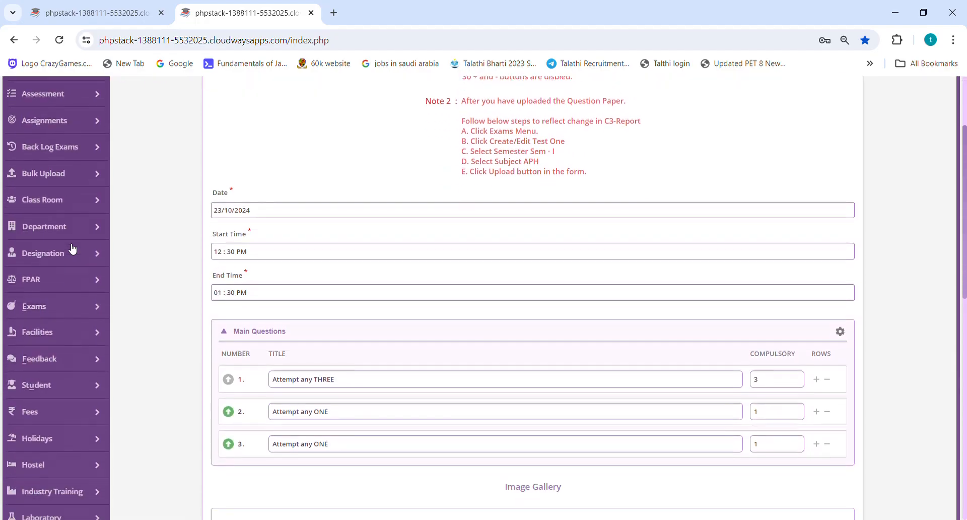
click(43, 187)
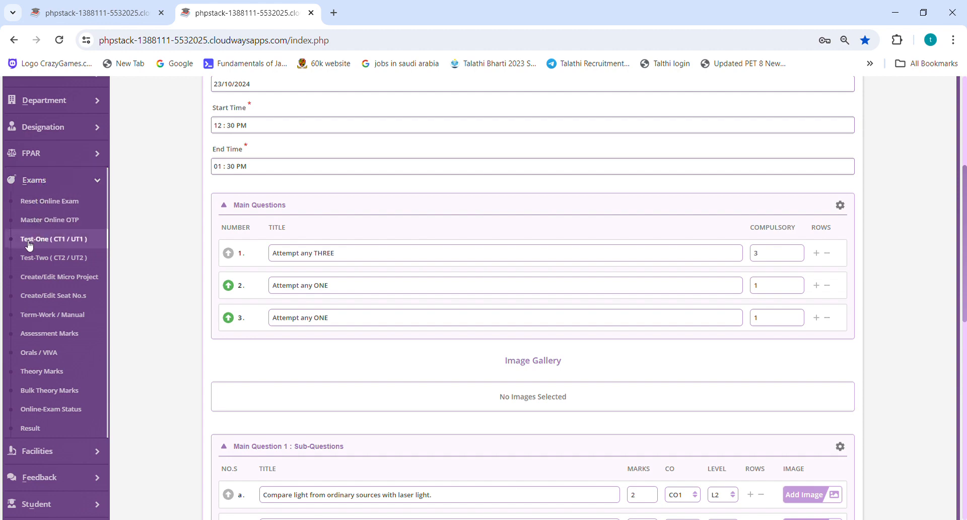
click(57, 243)
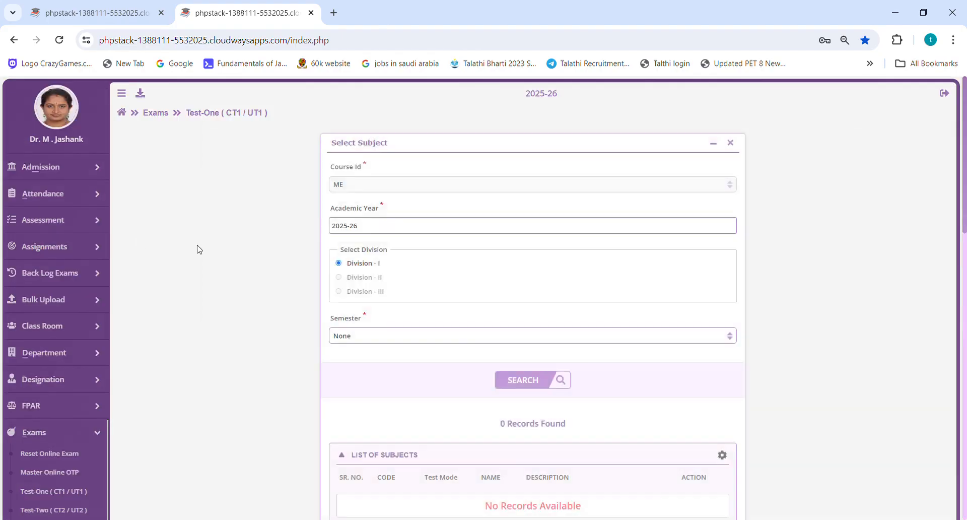
Search for subjects of academic year 2024-25, Sem - I, and open the Test-One marks form of Applied Physics (APH) for editing.
triple_click(371, 233)
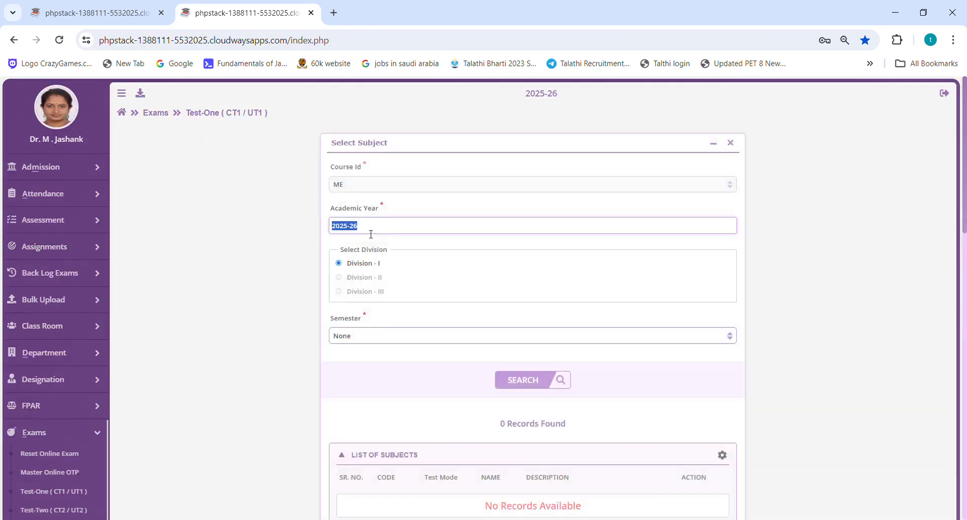
text(2024-25)
scroll(371, 235, down, 2)
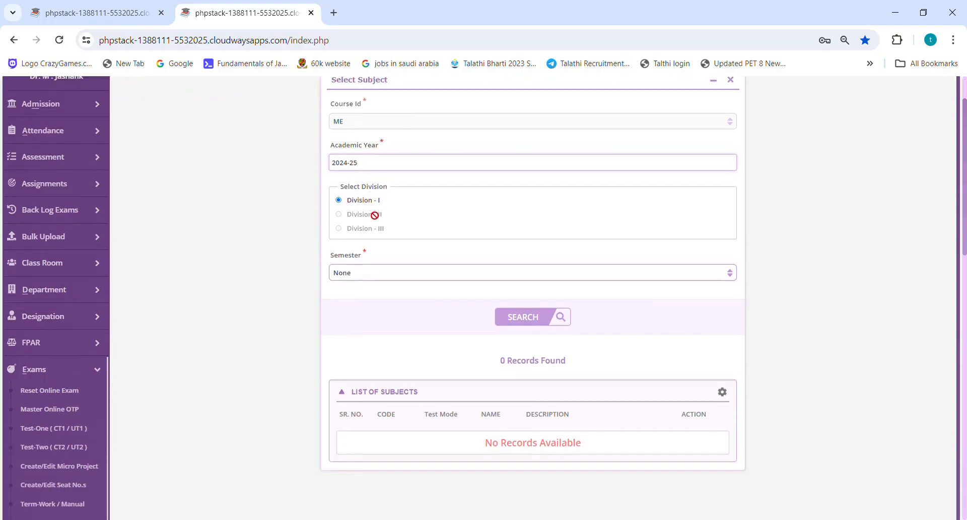
click(368, 297)
scroll(417, 289, down, 3)
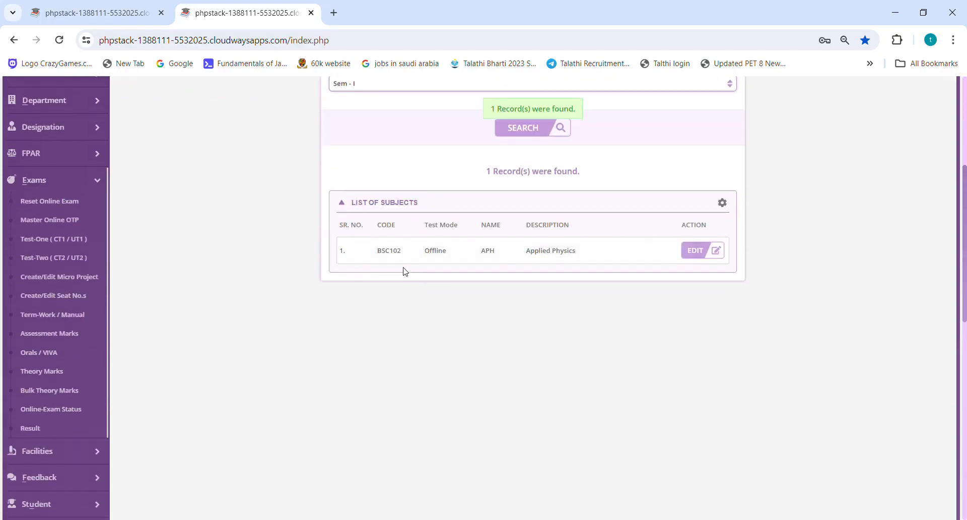
click(699, 252)
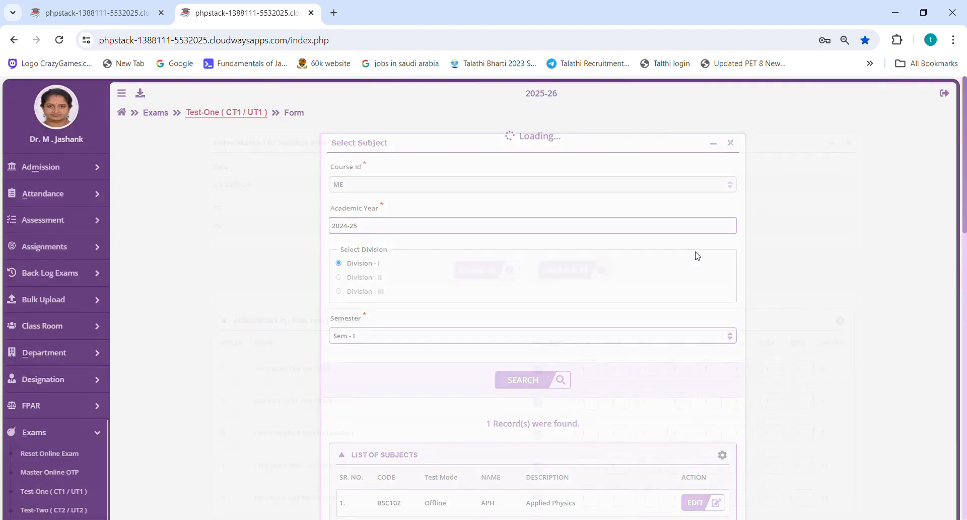
scroll(698, 256, down, 2)
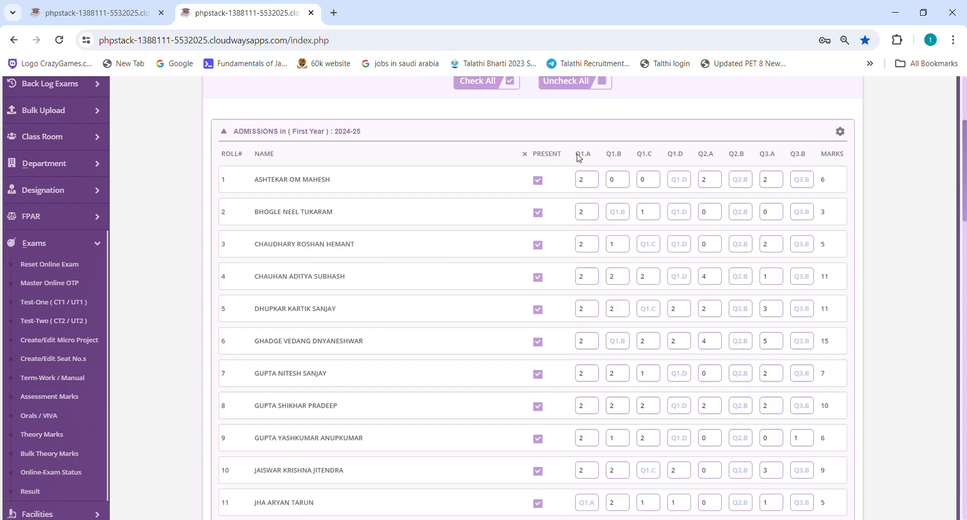
Try a mark of 3 for question Q1.B of the student with roll number 1, and clear that mark.
double_click(593, 182)
key(Tab)
text(3)
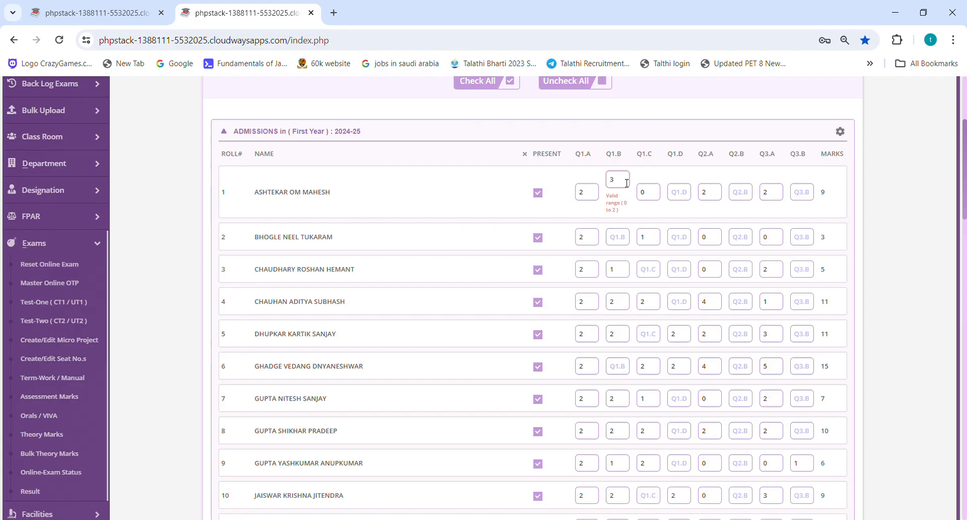
key(BackSpace)
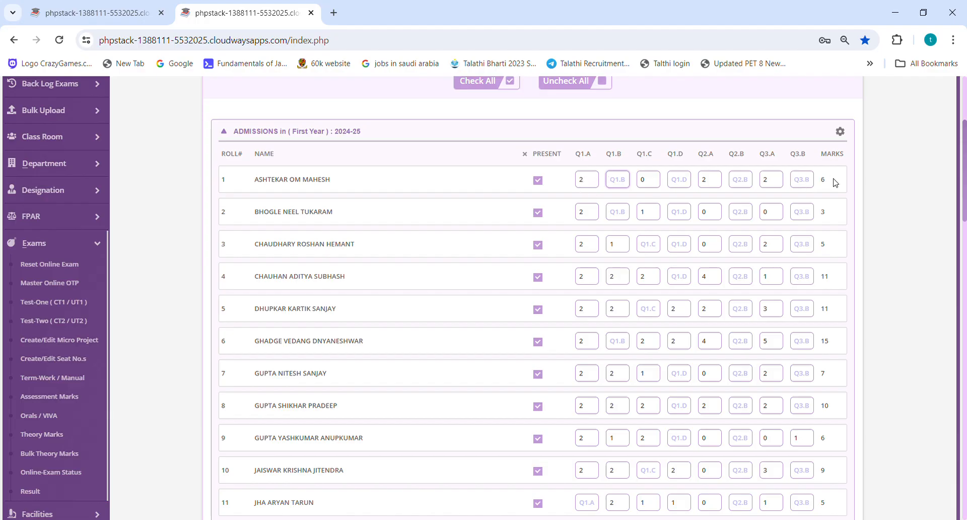
Review the total marks of the first students in the 2024-25 First Year admissions list.
drag(836, 177, 820, 179)
drag(820, 213, 827, 214)
drag(821, 246, 835, 275)
drag(820, 308, 821, 309)
drag(821, 341, 829, 341)
scroll(738, 294, down, 3)
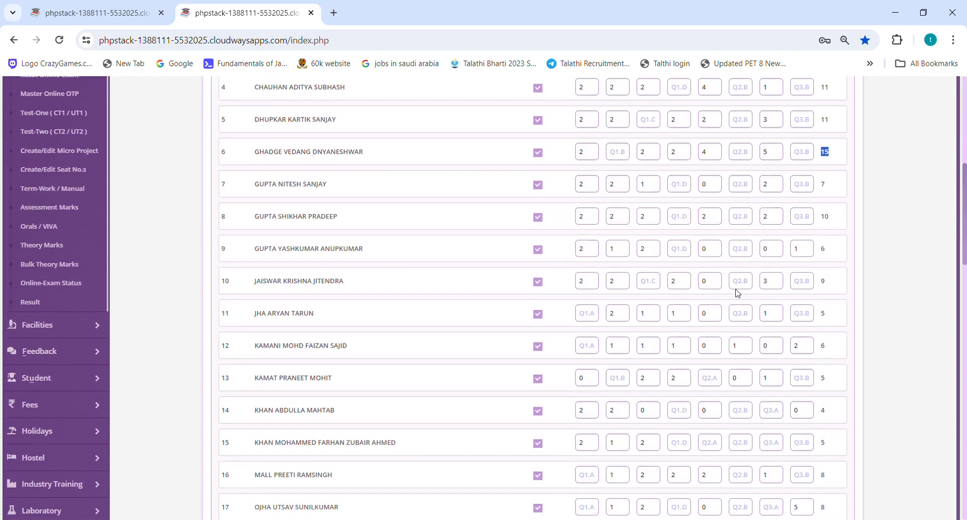
Review the Applied Physics Test-One marks of the remaining students through the end of the list.
scroll(693, 273, down, 8)
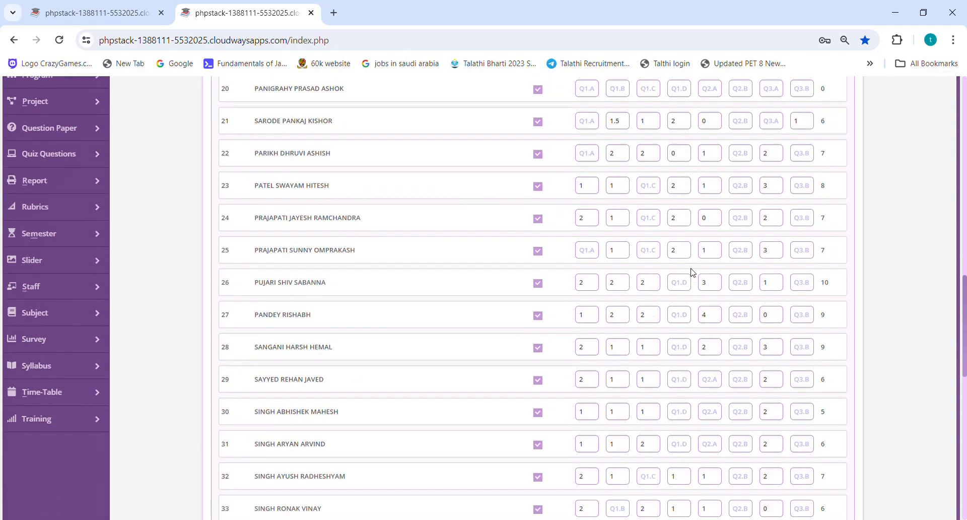
scroll(693, 273, down, 10)
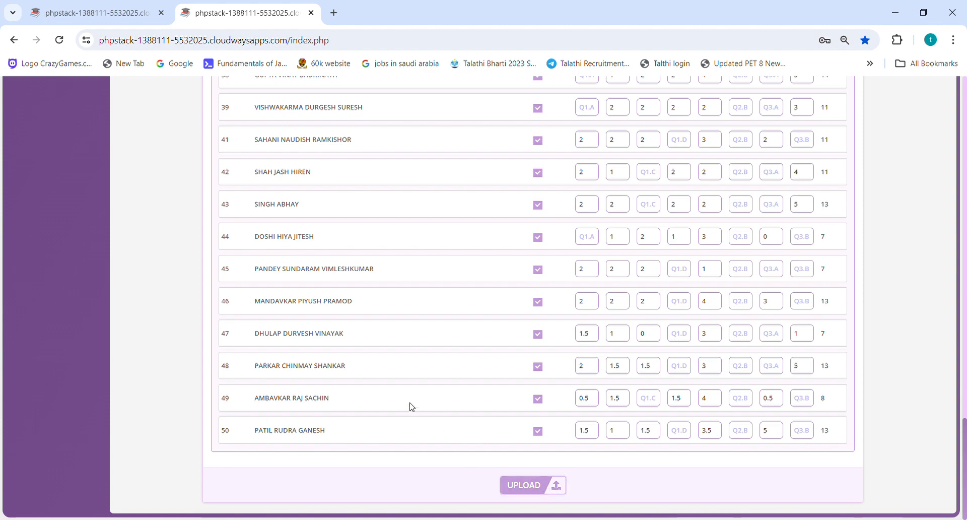
scroll(412, 406, up, 13)
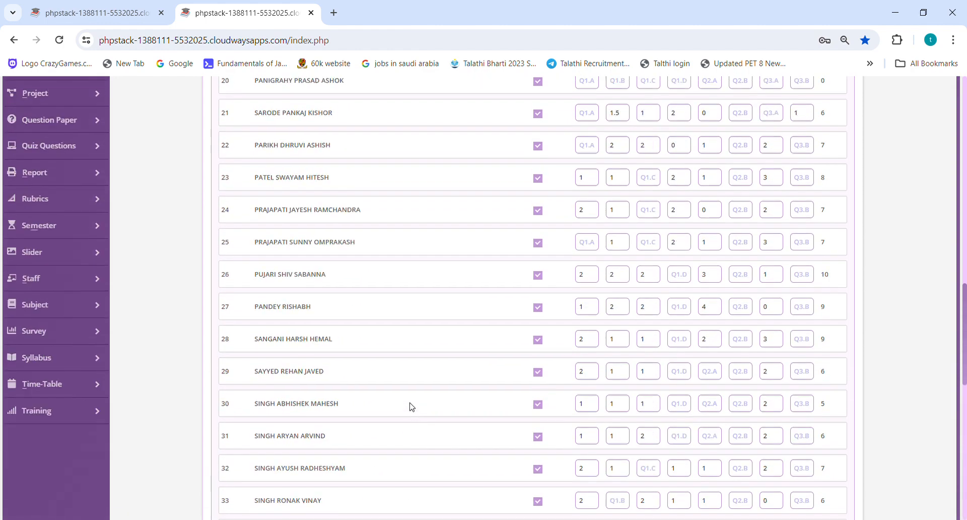
scroll(383, 393, up, 2)
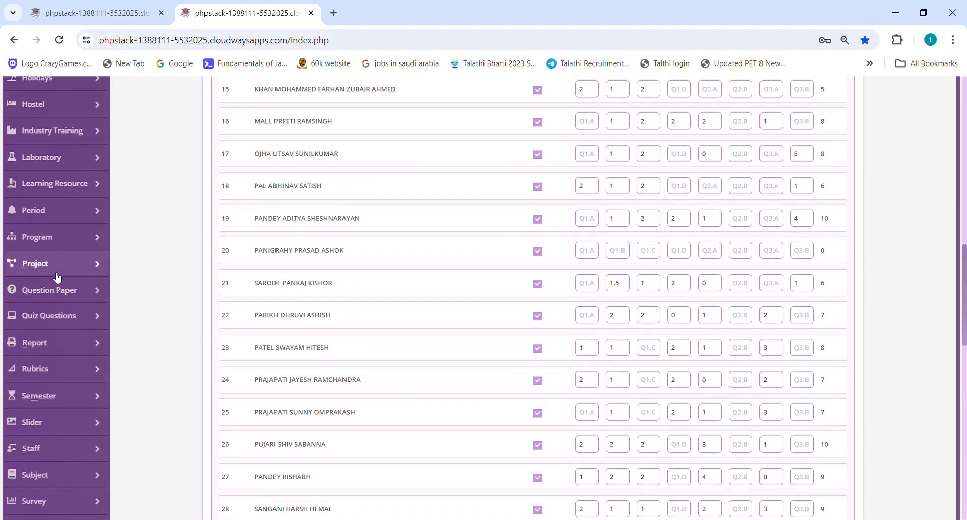
Open the Class Test One Analysis report from the Criteria - 3 reports.
scroll(55, 267, down, 2)
click(51, 219)
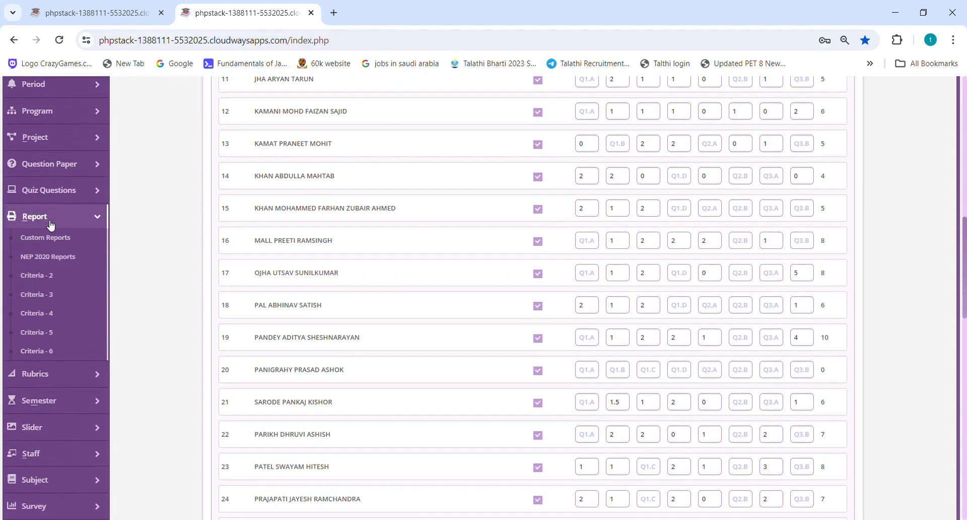
click(54, 296)
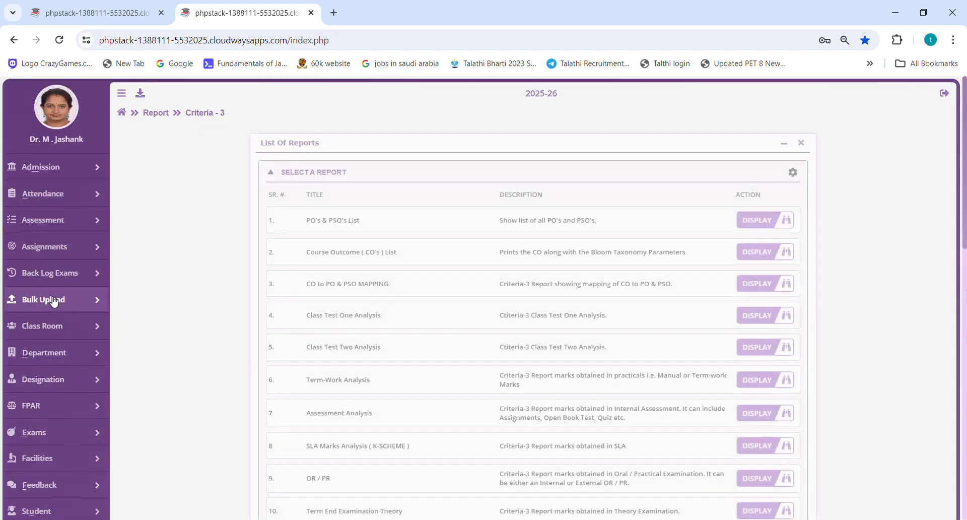
scroll(372, 281, down, 1)
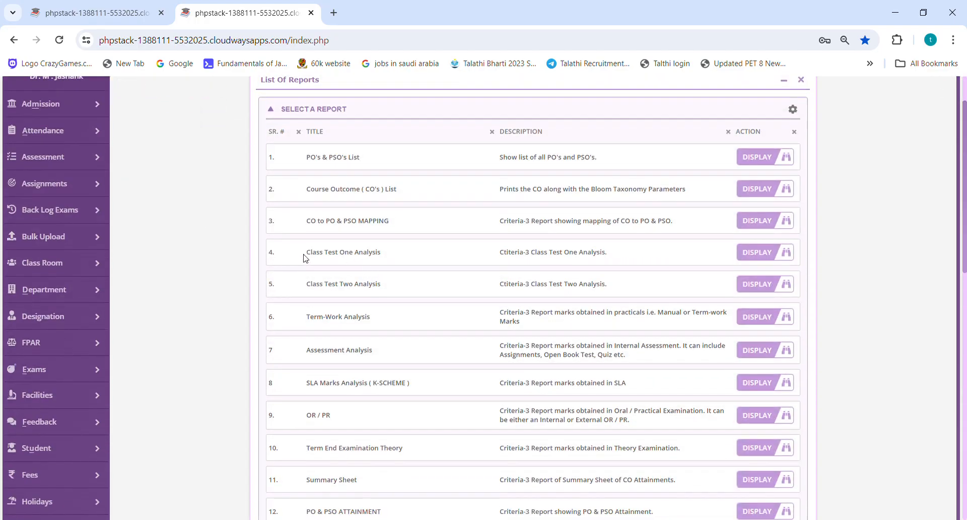
drag(385, 256, 302, 253)
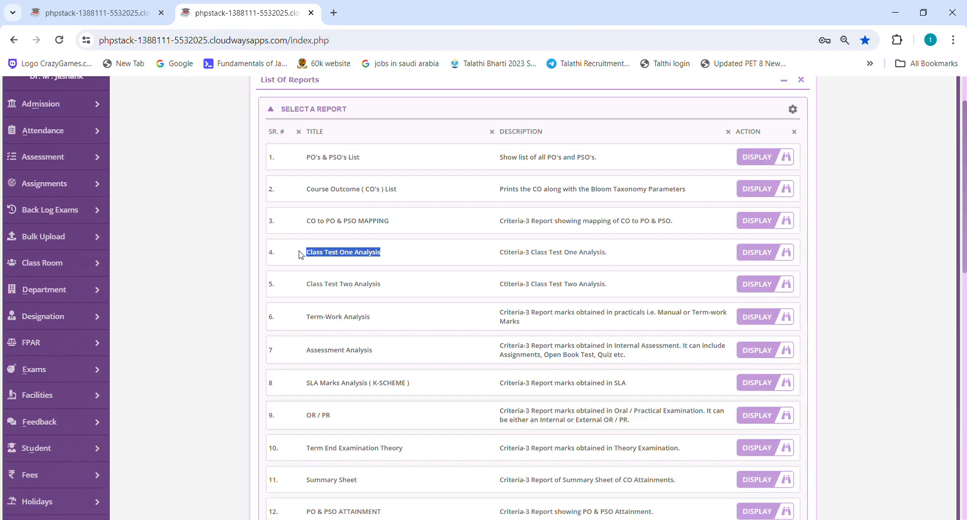
click(754, 256)
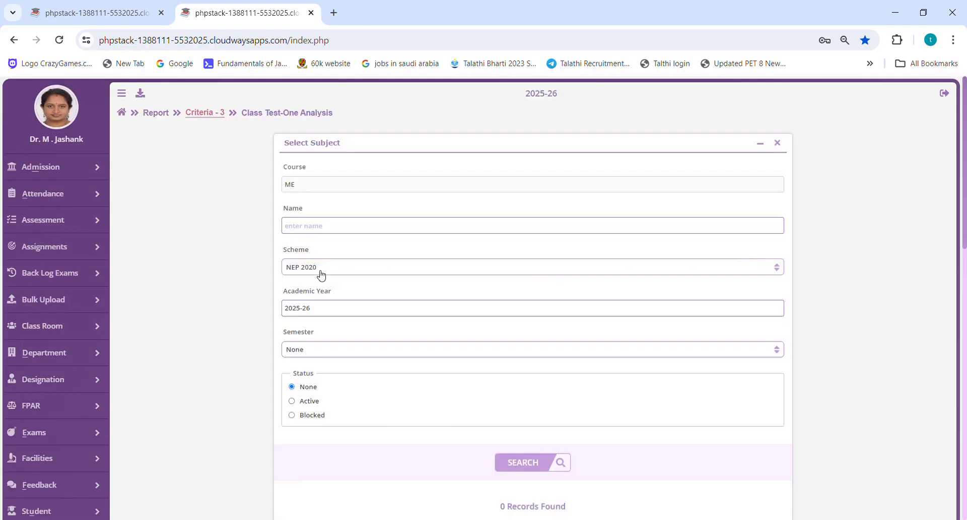
Find subjects of academic year 2024-25, Sem - I, and generate the Class Test-One Analysis report for Applied Physics (APH).
triple_click(318, 313)
text(2024-25)
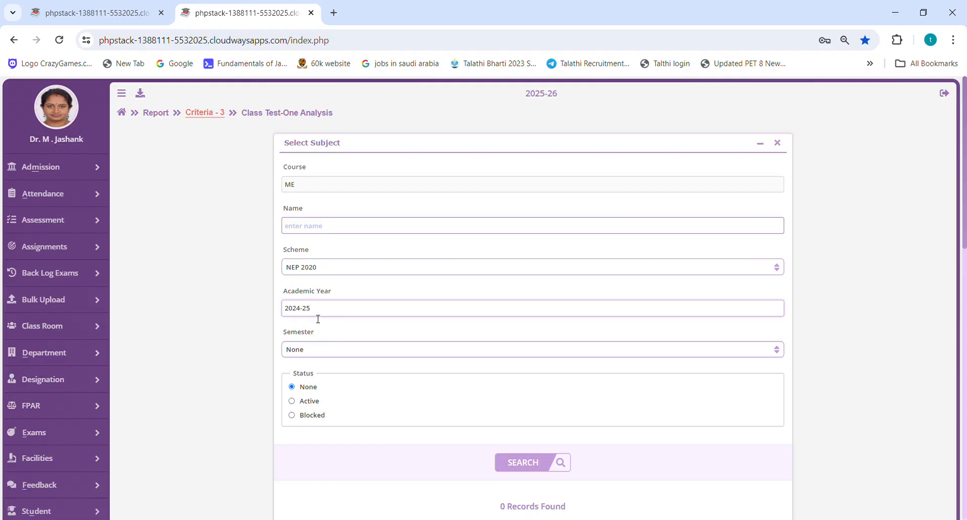
click(301, 351)
click(315, 379)
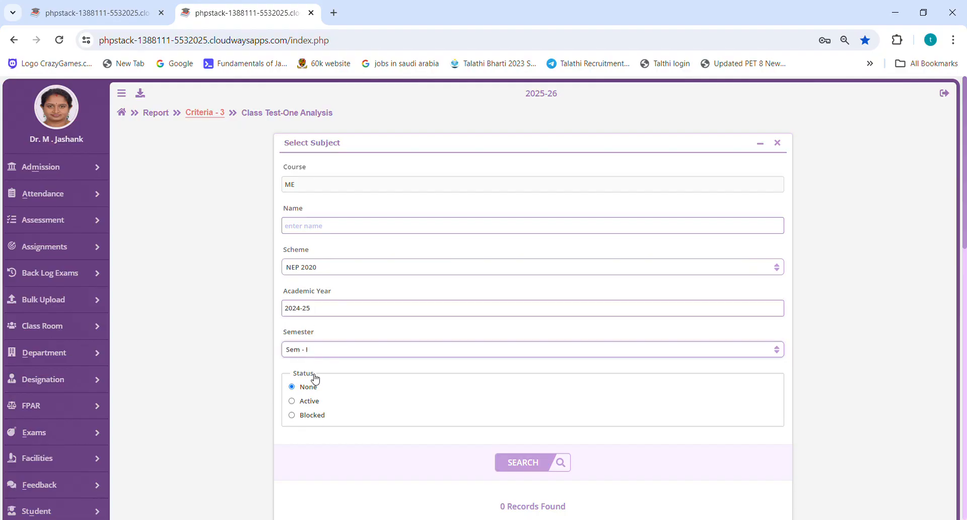
scroll(315, 379, down, 5)
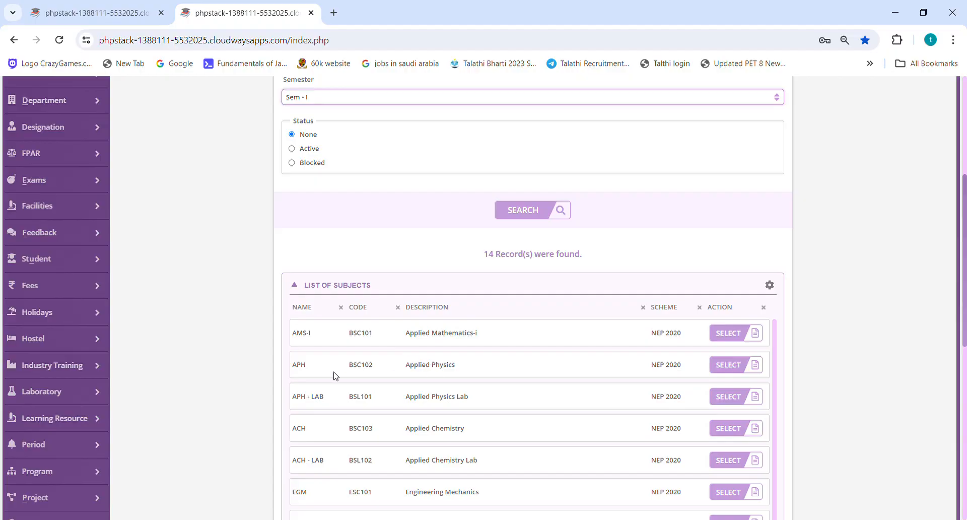
drag(298, 371, 695, 372)
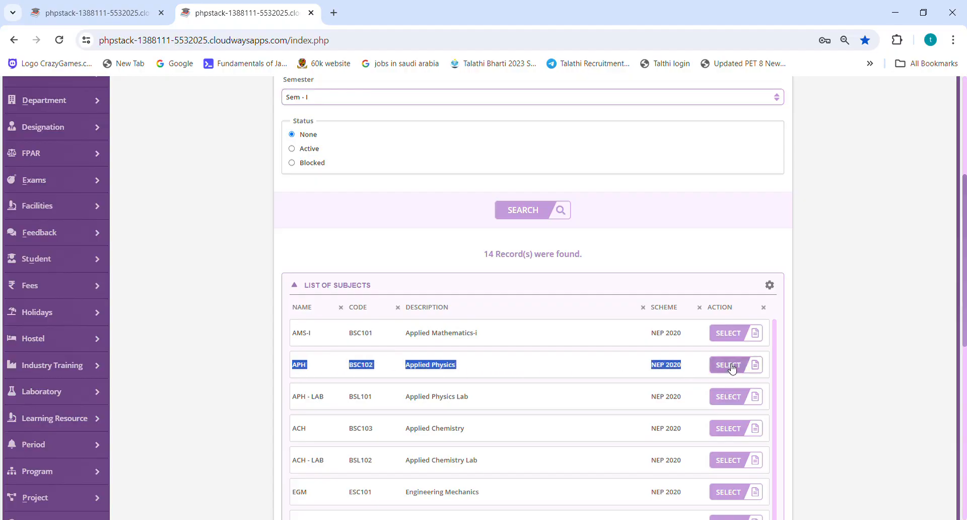
click(731, 366)
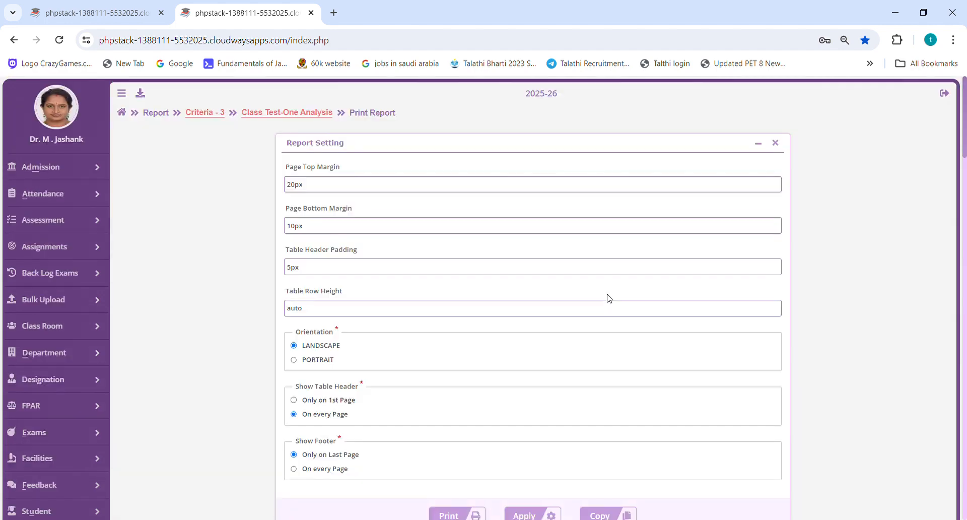
Examine the Applied Physics Test-One report's student marks, question-wise CO attainments, attainment levels and chapter-wise charts.
scroll(612, 300, down, 5)
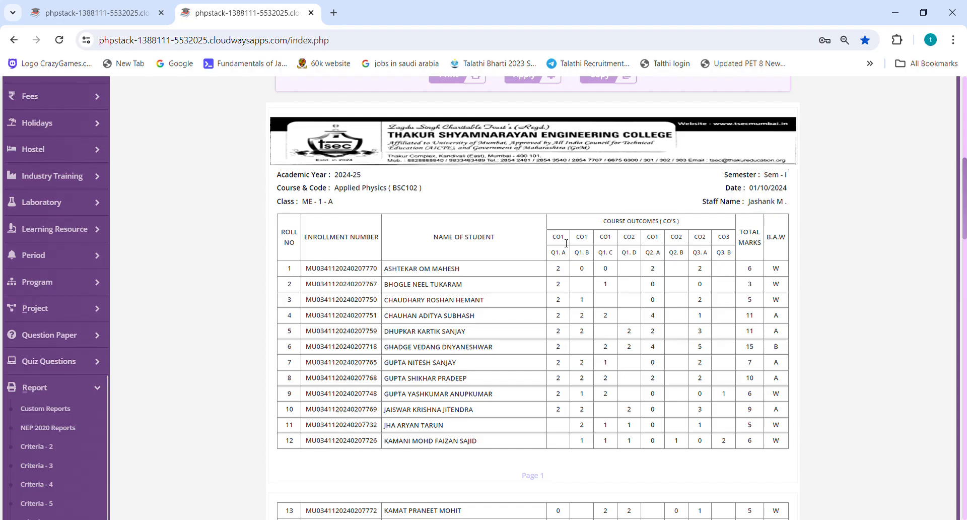
scroll(566, 243, down, 8)
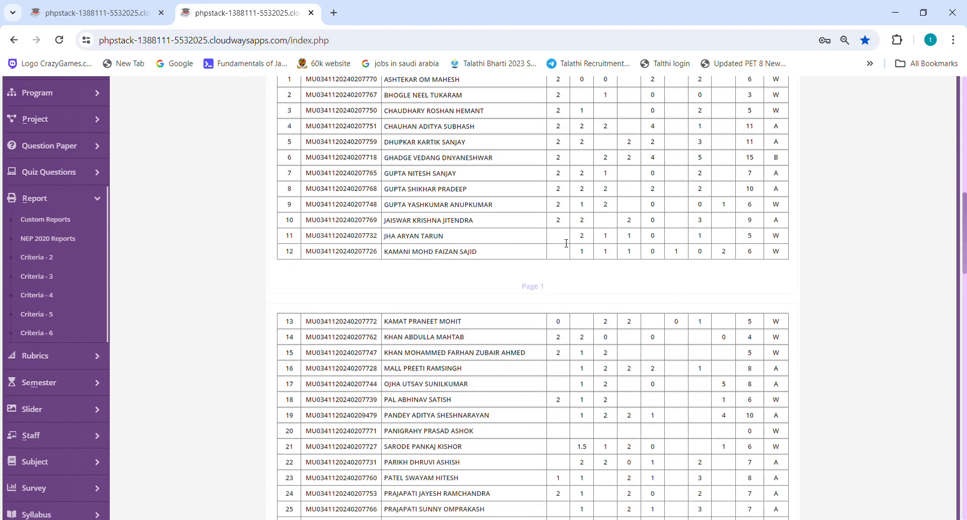
scroll(563, 242, down, 8)
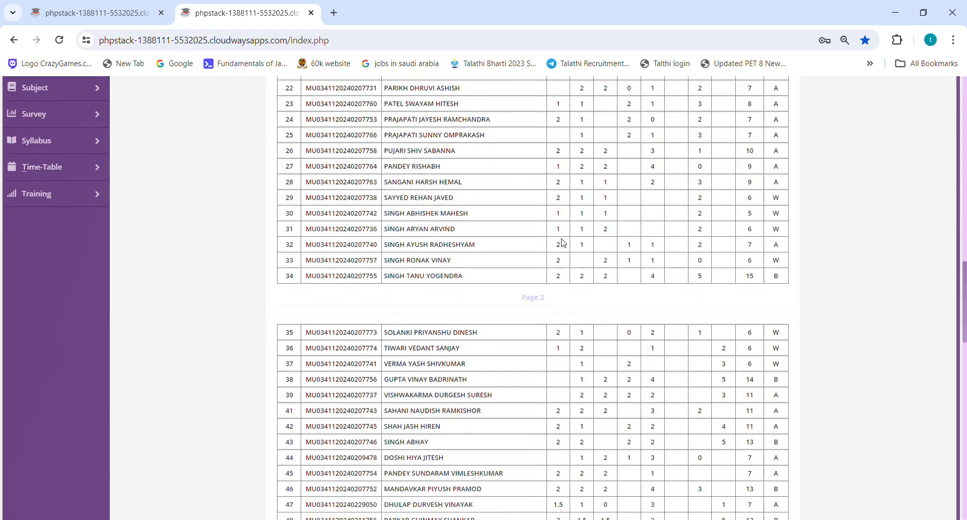
scroll(563, 242, down, 3)
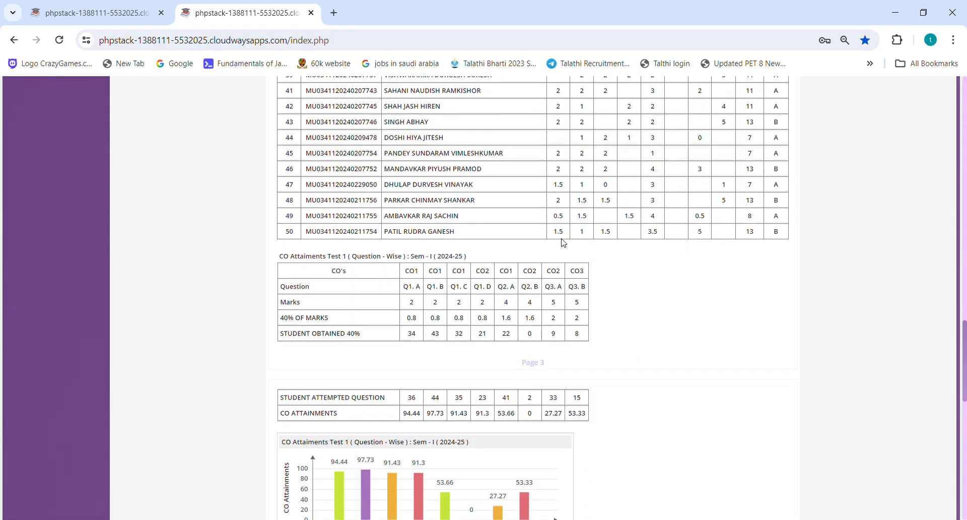
scroll(564, 242, down, 8)
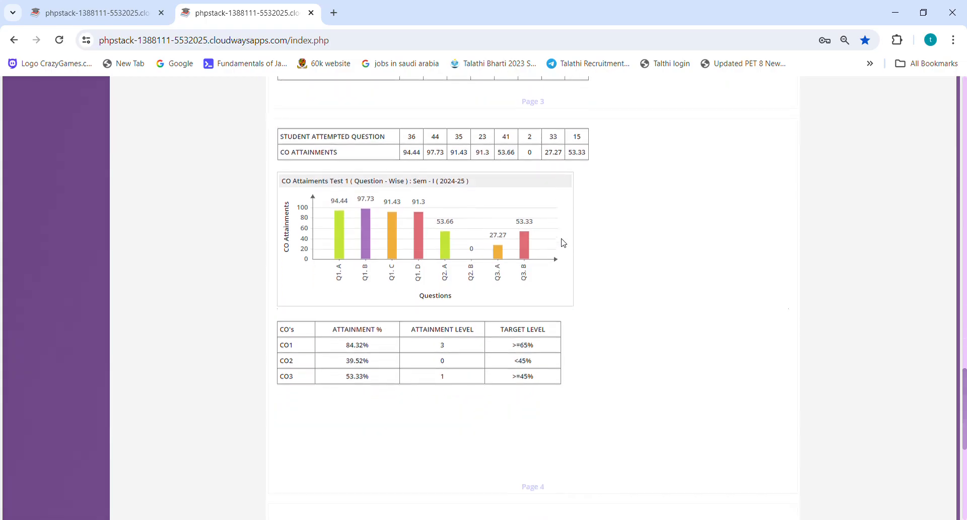
scroll(564, 242, down, 4)
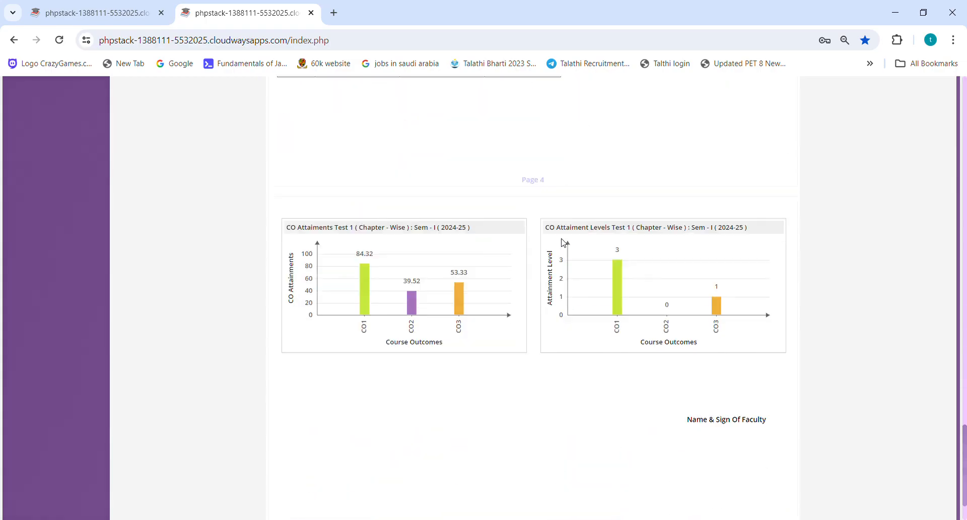
scroll(563, 242, up, 20)
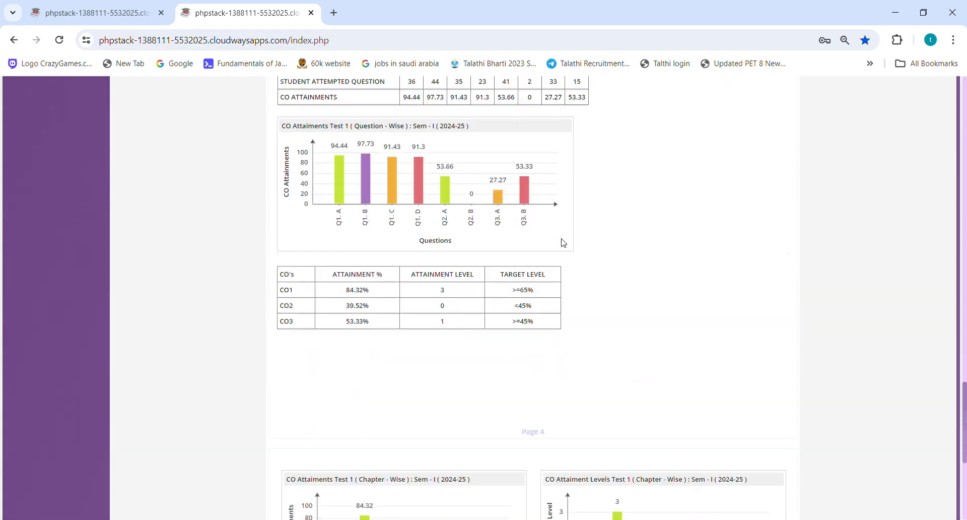
scroll(563, 243, up, 18)
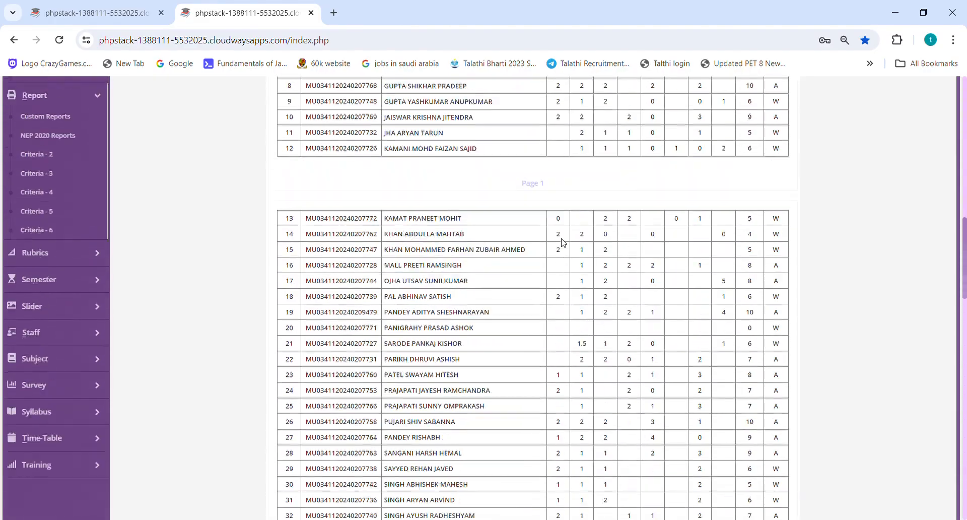